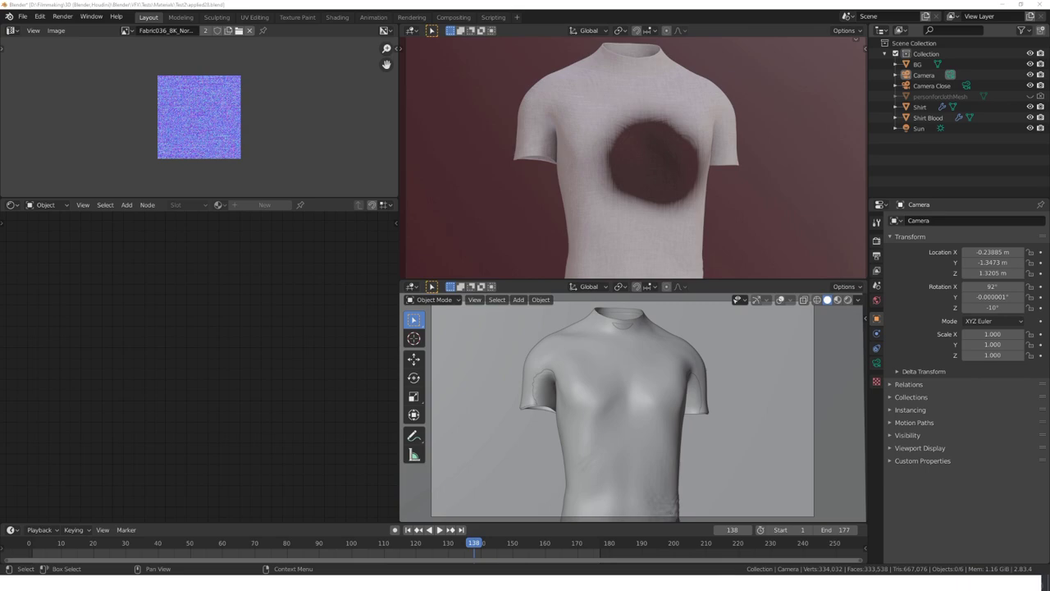
- Save the shirt scene file
{"action": "key", "text": "ctrl+s"}
{"action": "scroll", "coordinate": [658, 150], "scroll_direction": "up", "scroll_amount": 5}
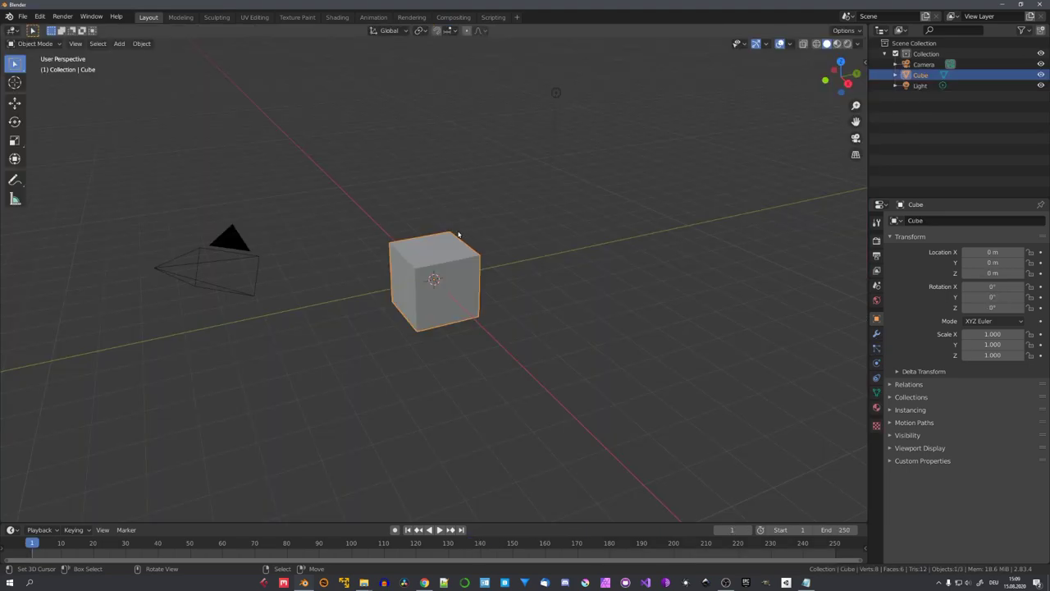
- Delete all the default objects and add a plane at the world origin
{"action": "key", "text": "a"}
{"action": "middle_click_drag", "start_coordinate": [462, 235], "coordinate": [515, 289]}
{"action": "key", "text": "Delete"}
{"action": "key", "text": "shift+a"}
{"action": "left_click", "coordinate": [514, 247]}
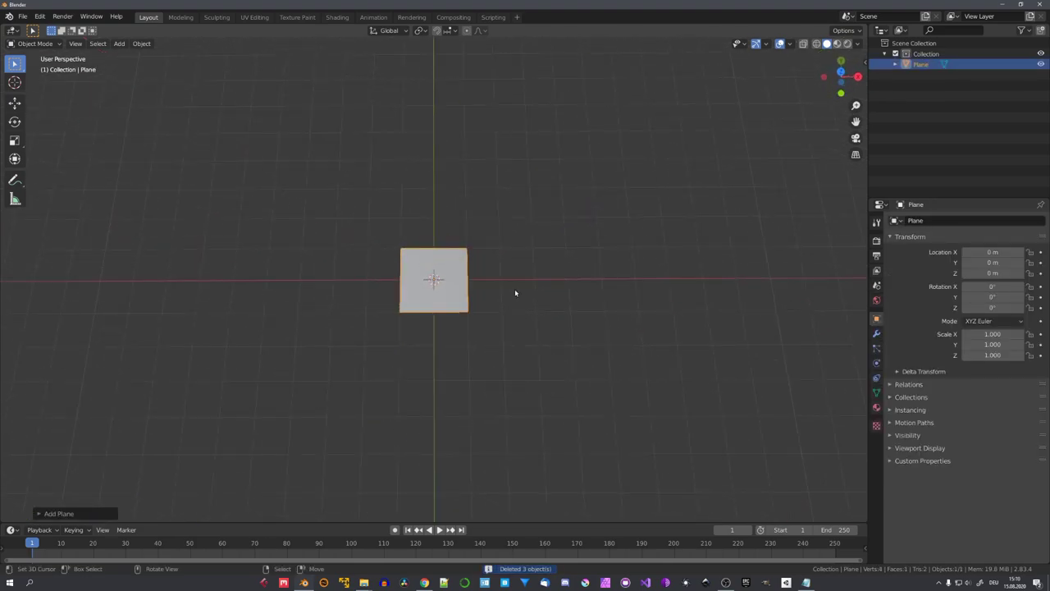
{"action": "scroll", "coordinate": [514, 289], "scroll_direction": "up", "scroll_amount": 3}
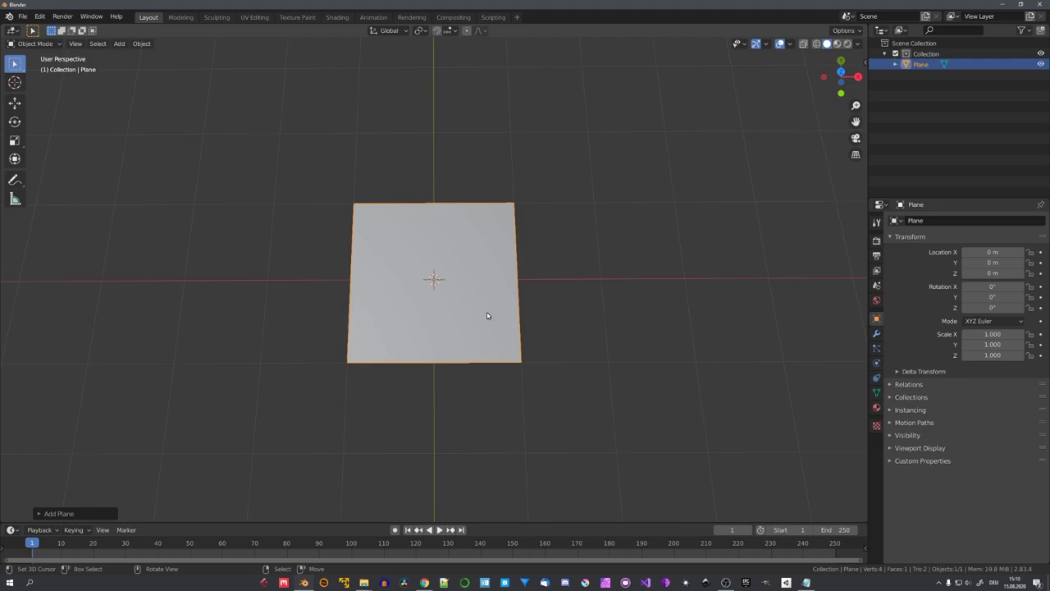
{"action": "scroll", "coordinate": [486, 315], "scroll_direction": "up", "scroll_amount": 1}
- Create a new material for the plane and set its blend mode to Alpha Blend
{"action": "left_click", "coordinate": [876, 407]}
{"action": "left_click", "coordinate": [976, 266]}
{"action": "scroll", "coordinate": [935, 370], "scroll_direction": "down", "scroll_amount": 12}
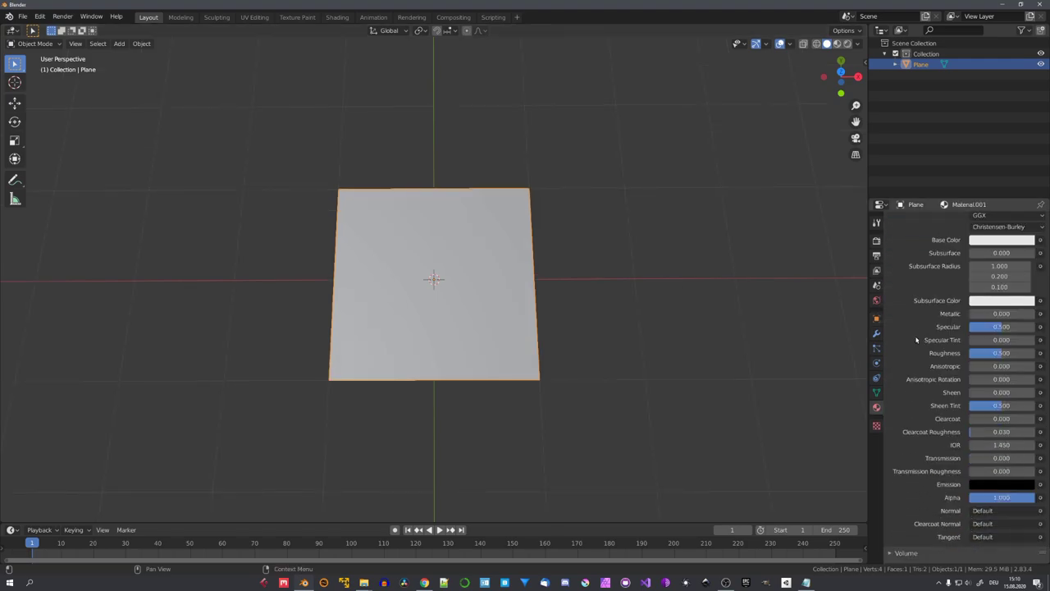
{"action": "left_click", "coordinate": [997, 405]}
{"action": "left_click", "coordinate": [993, 452]}
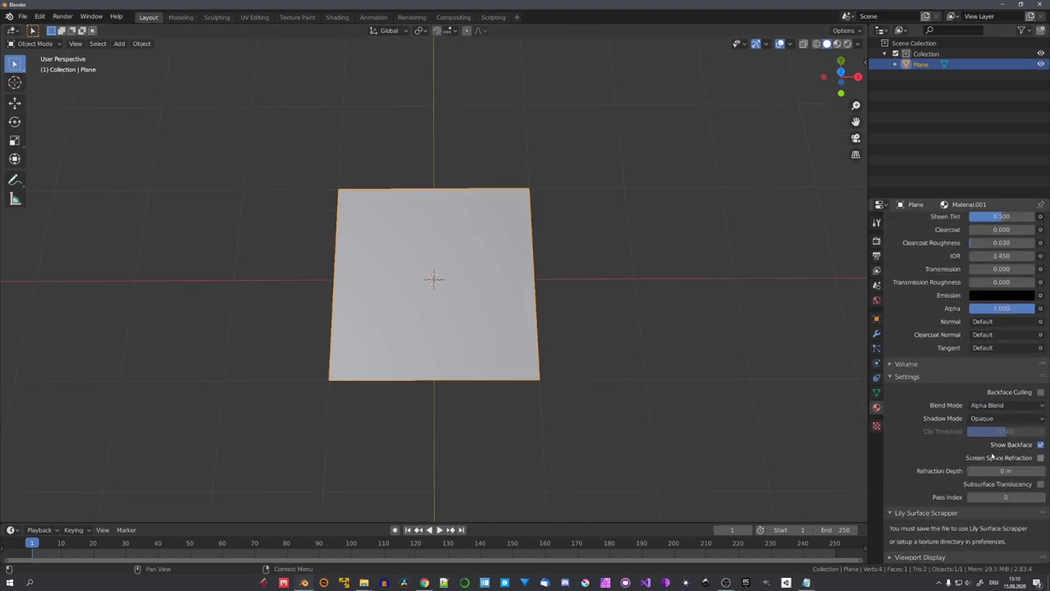
- Set the render engine to Cycles and the device to GPU Compute
{"action": "middle_click_drag", "start_coordinate": [578, 316], "coordinate": [581, 289]}
{"action": "scroll", "coordinate": [584, 288], "scroll_direction": "up", "scroll_amount": 4}
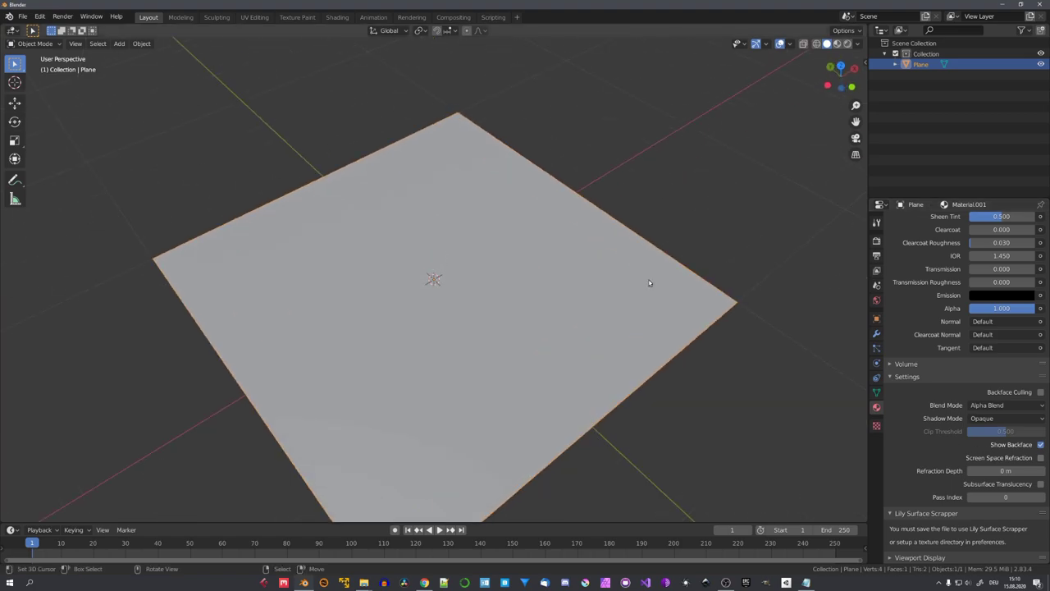
{"action": "middle_click_drag", "start_coordinate": [720, 300], "coordinate": [696, 303]}
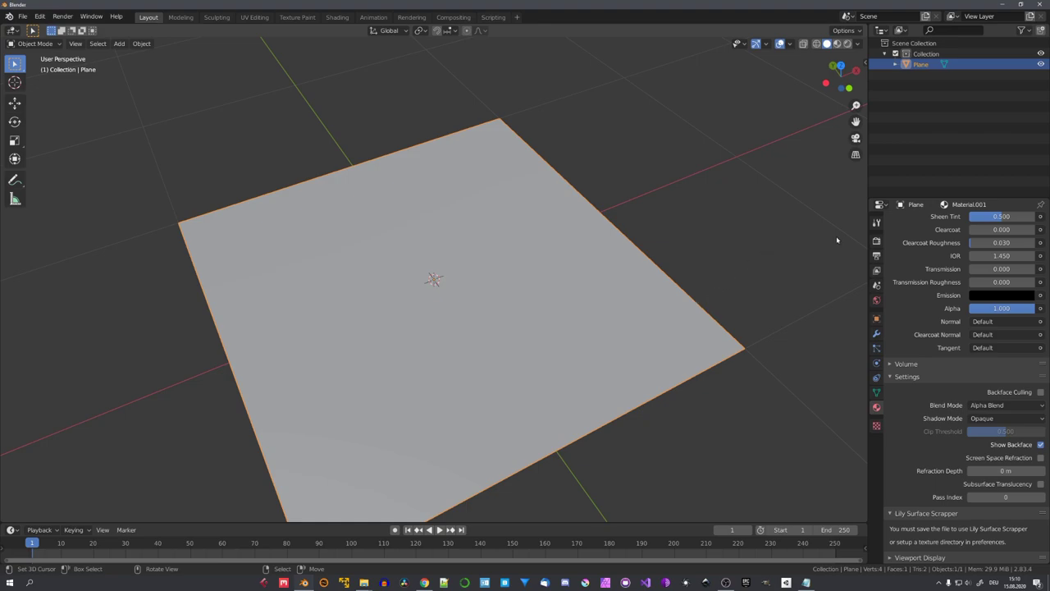
{"action": "left_click", "coordinate": [877, 241]}
{"action": "left_click", "coordinate": [1006, 220]}
{"action": "left_click", "coordinate": [989, 255]}
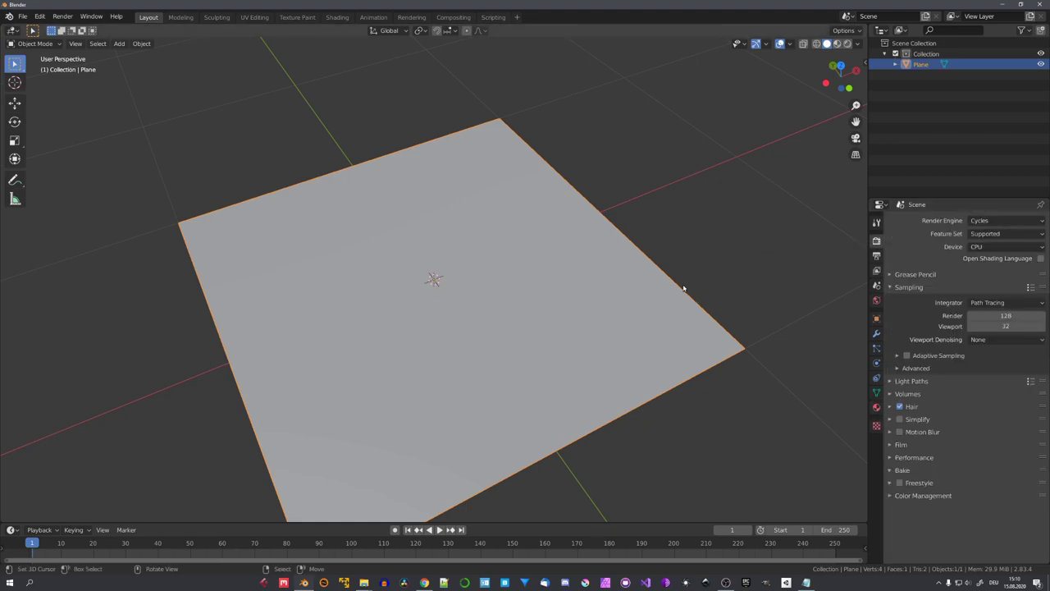
{"action": "left_click", "coordinate": [987, 248]}
{"action": "left_click", "coordinate": [993, 261]}
- Show the plane in Material Preview shading from the top view with nothing selected
{"action": "scroll", "coordinate": [598, 281], "scroll_direction": "down", "scroll_amount": 4}
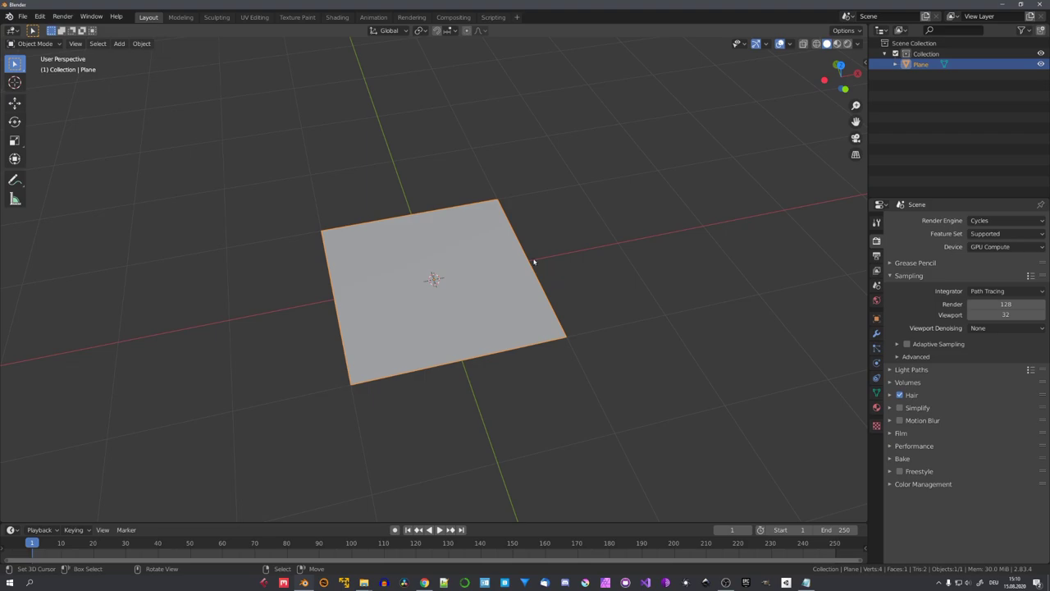
{"action": "key", "text": "z"}
{"action": "left_click", "coordinate": [508, 306]}
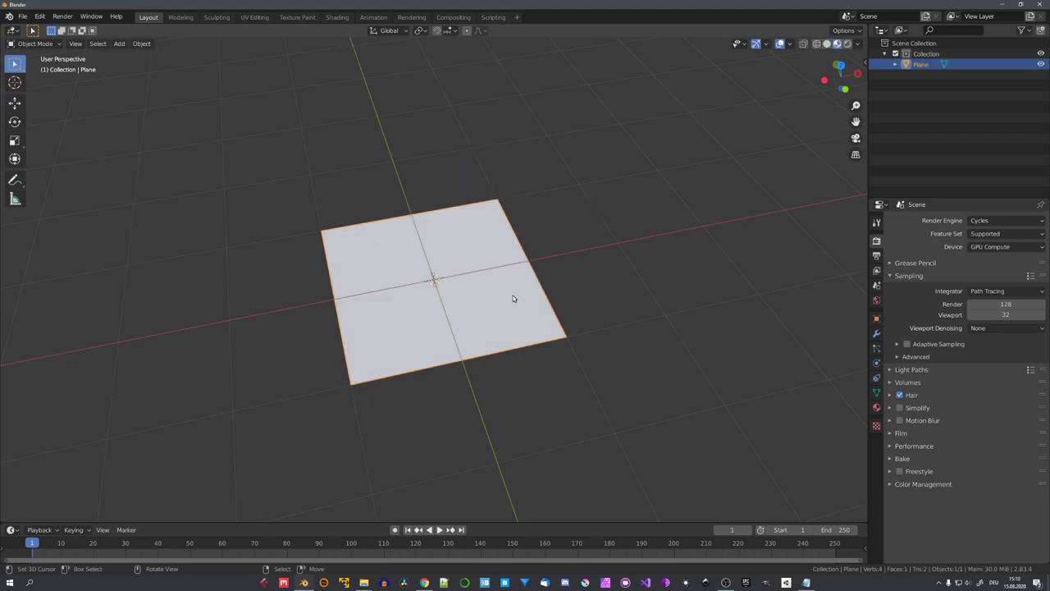
{"action": "key", "text": "KP_7"}
{"action": "key", "text": "alt+a"}
{"action": "scroll", "coordinate": [500, 297], "scroll_direction": "up", "scroll_amount": 6}
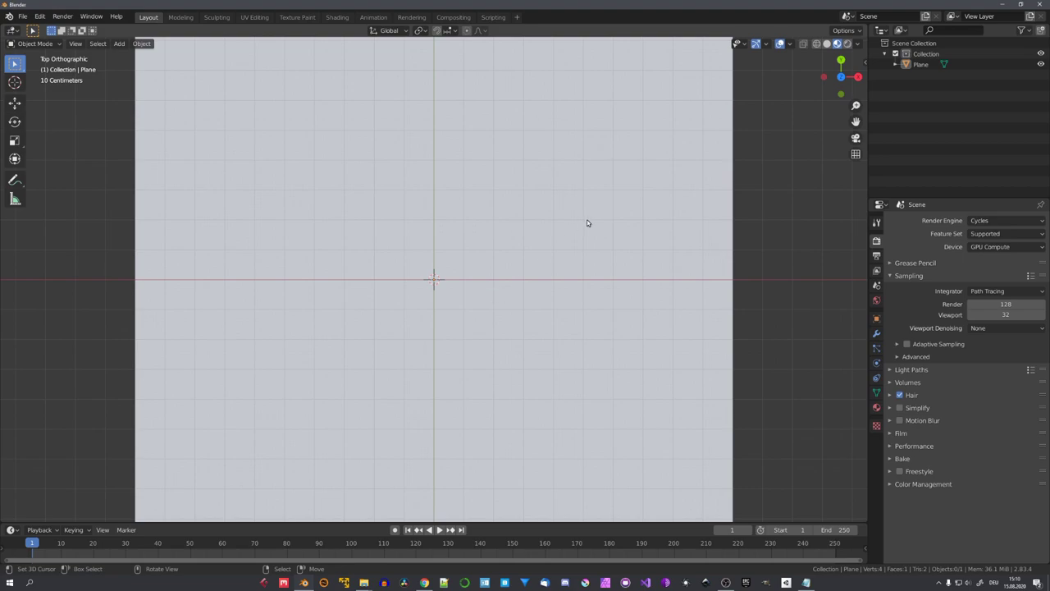
{"action": "scroll", "coordinate": [587, 223], "scroll_direction": "down", "scroll_amount": 1}
{"action": "scroll", "coordinate": [584, 228], "scroll_direction": "down", "scroll_amount": 1}
{"action": "middle_click_drag", "start_coordinate": [572, 232], "coordinate": [623, 227], "text": "shift"}
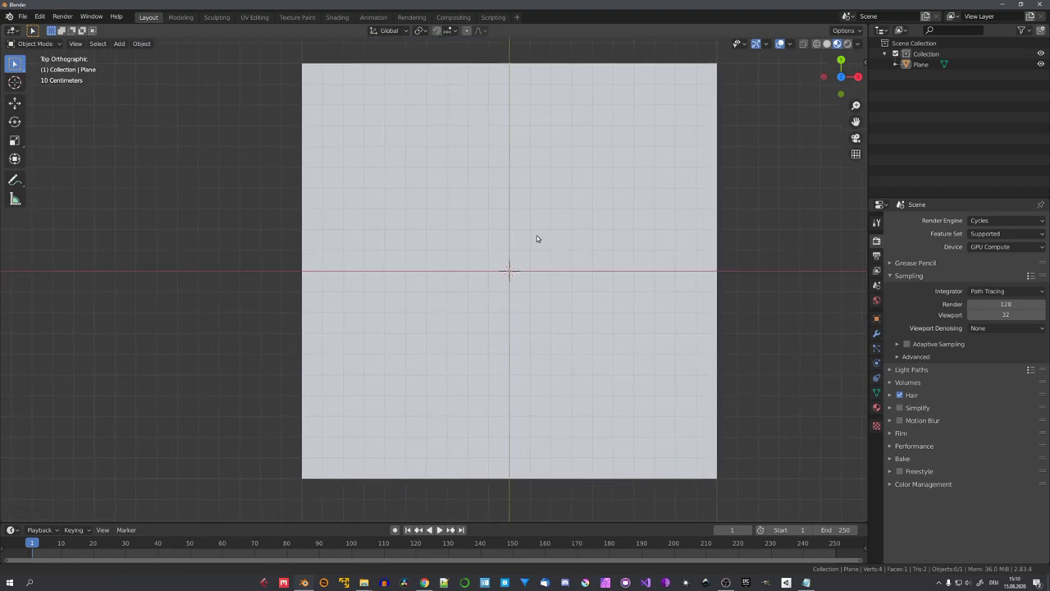
{"action": "middle_click_drag", "start_coordinate": [537, 236], "coordinate": [587, 238], "text": "shift"}
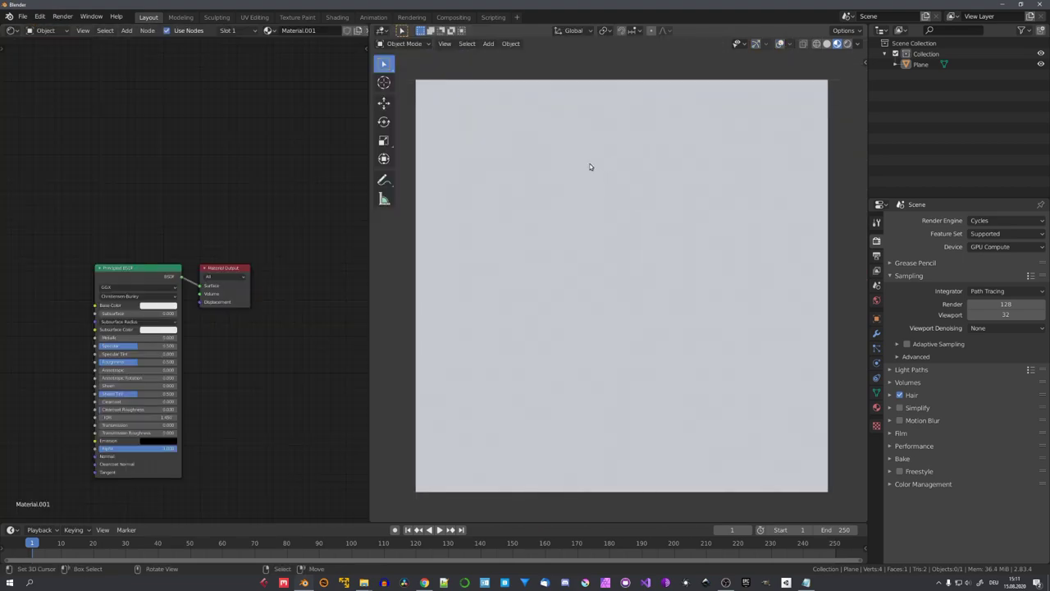
- Delete the Principled BSDF node from the plane's material
{"action": "left_click", "coordinate": [139, 277]}
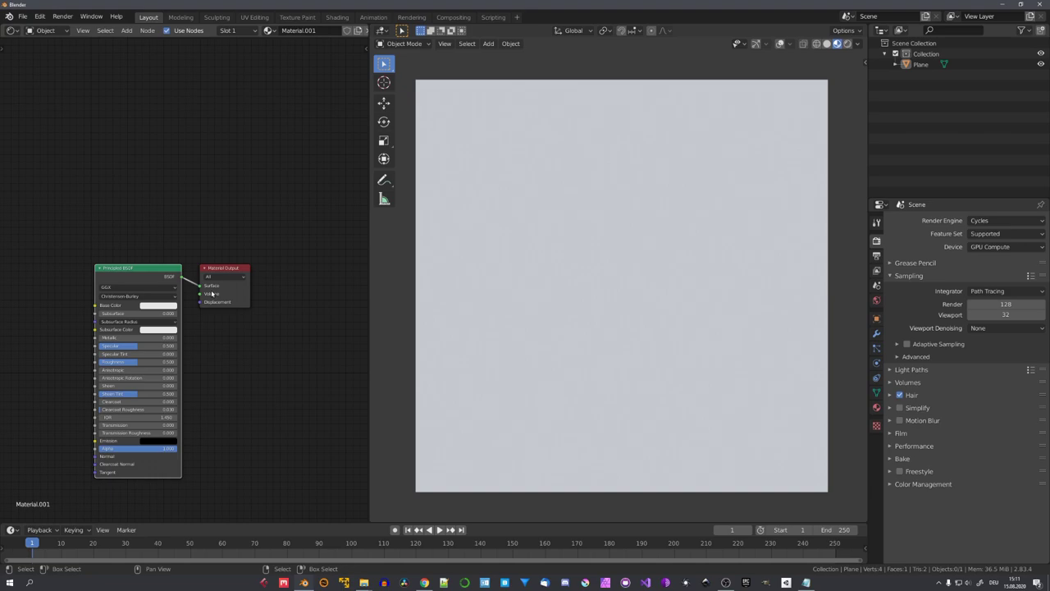
{"action": "middle_click_drag", "start_coordinate": [212, 293], "coordinate": [308, 292]}
{"action": "left_click_drag", "start_coordinate": [233, 279], "coordinate": [209, 277]}
{"action": "key", "text": "x"}
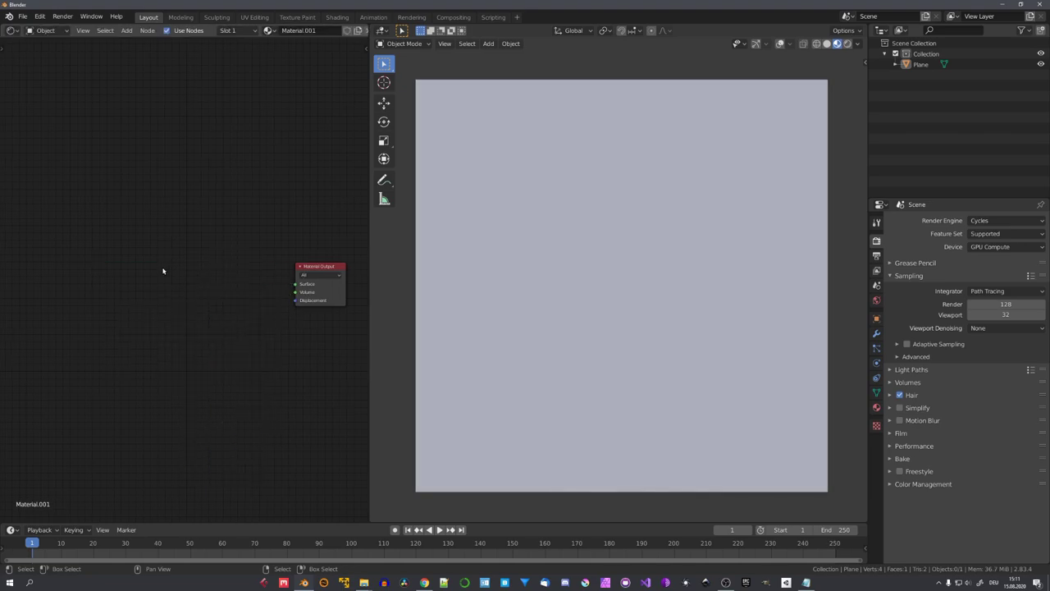
- Add a Gradient Texture node and attach Mapping and Texture Coordinate nodes to it
{"action": "key", "text": "shift+a"}
{"action": "left_click", "coordinate": [161, 269]}
{"action": "type", "text": "gra"}
{"action": "key", "text": "Return"}
{"action": "left_click", "coordinate": [165, 270]}
{"action": "key", "text": "ctrl+t"}
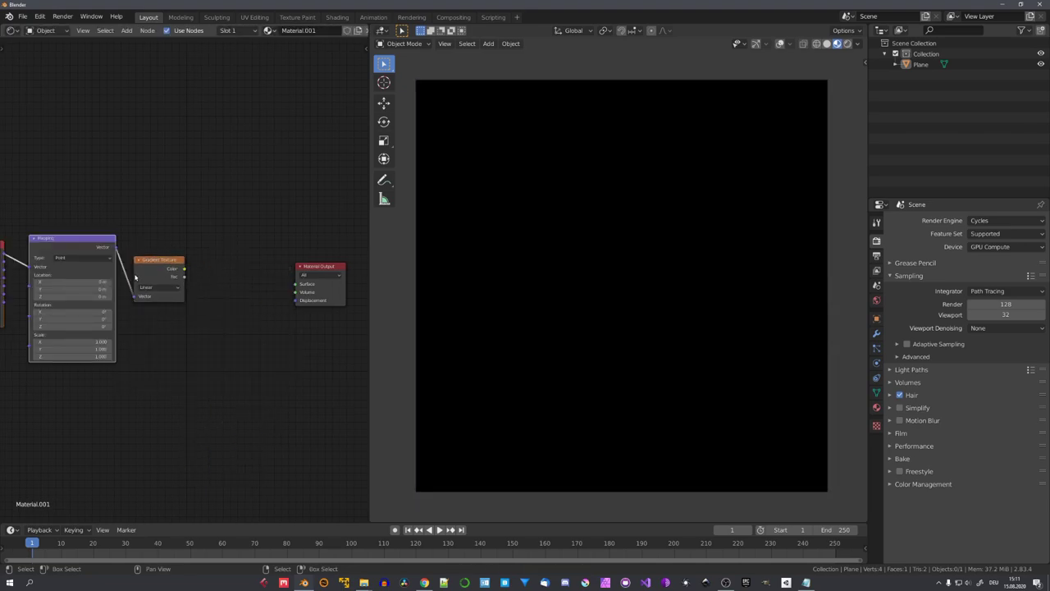
{"action": "scroll", "coordinate": [176, 274], "scroll_direction": "up", "scroll_amount": 6}
{"action": "middle_click_drag", "start_coordinate": [41, 296], "coordinate": [287, 277]}
{"action": "left_click_drag", "start_coordinate": [142, 260], "coordinate": [182, 260]}
{"action": "middle_click_drag", "start_coordinate": [247, 271], "coordinate": [76, 287]}
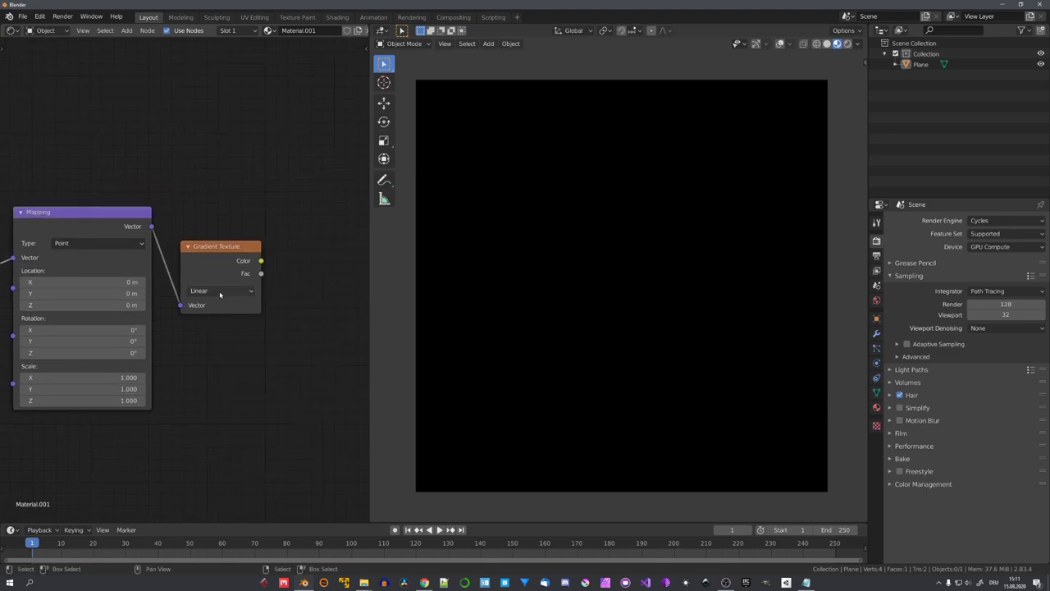
- Change the Gradient Texture to a spherical type and preview its output on the plane
{"action": "left_click", "coordinate": [219, 290]}
{"action": "left_click", "coordinate": [220, 367]}
{"action": "left_click", "coordinate": [218, 271]}
{"action": "left_click", "coordinate": [218, 270], "text": "ctrl+shift"}
{"action": "middle_click_drag", "start_coordinate": [218, 271], "coordinate": [328, 244]}
{"action": "scroll", "coordinate": [503, 276], "scroll_direction": "down", "scroll_amount": 2}
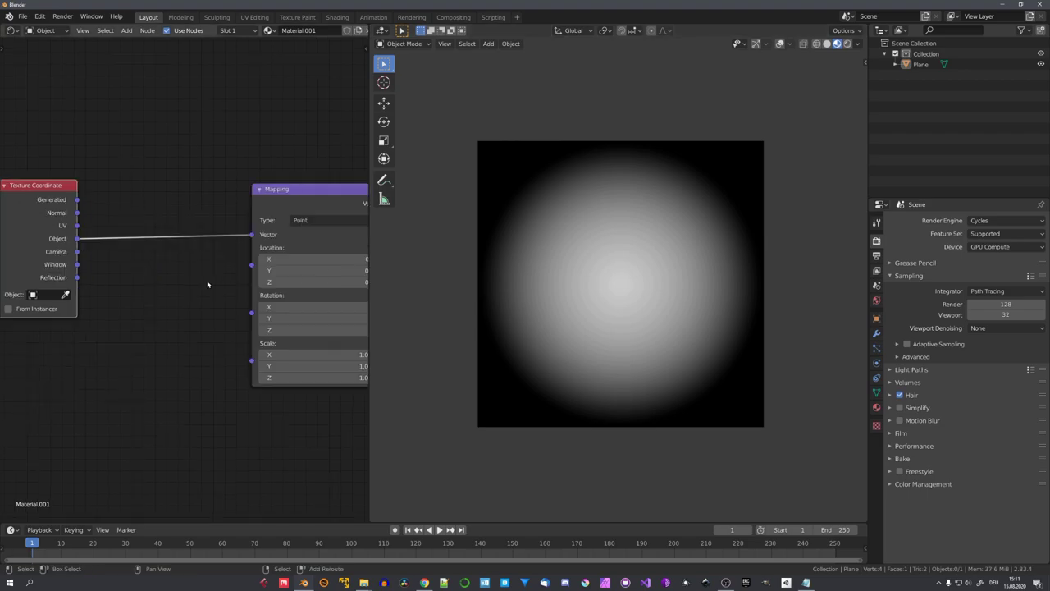
- Insert a Vector Math node set to Scale between Texture Coordinate and Mapping, and try out its scale value
{"action": "key", "text": "shift+a"}
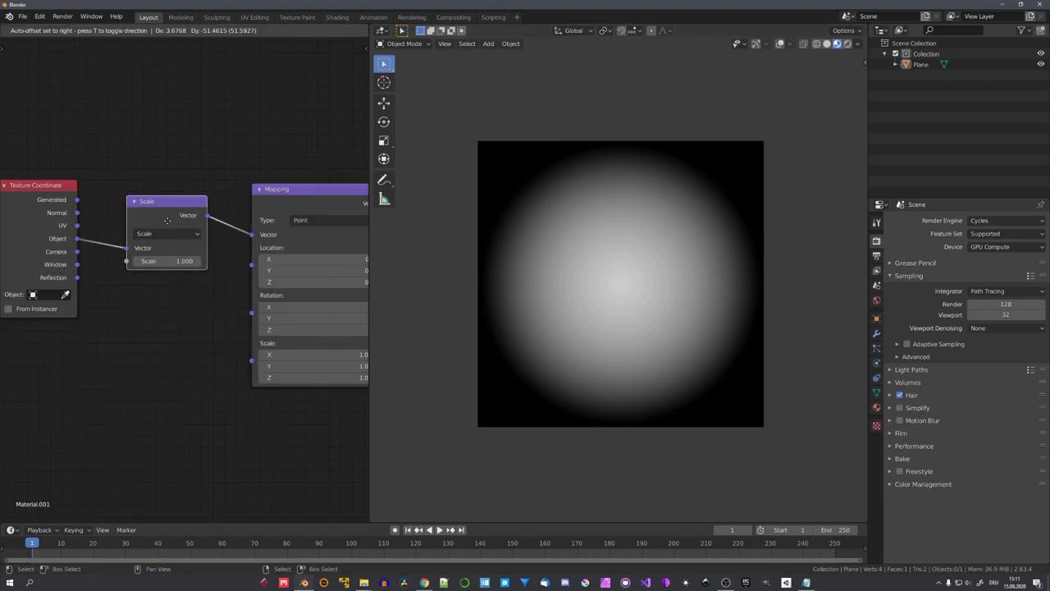
{"action": "left_click_drag", "start_coordinate": [167, 228], "coordinate": [164, 240]}
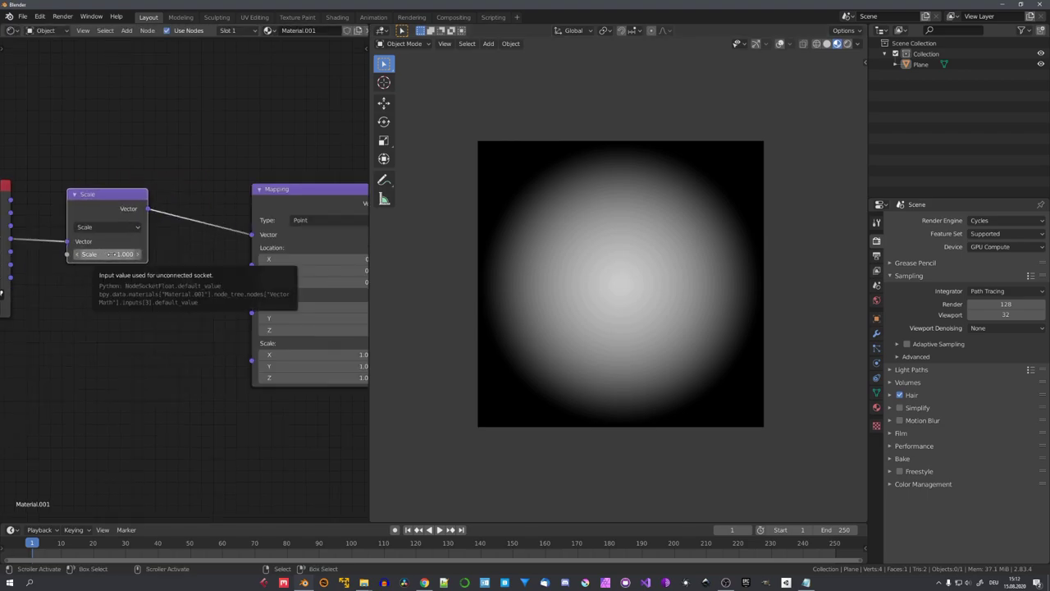
{"action": "left_click_drag", "start_coordinate": [111, 253], "coordinate": [160, 254]}
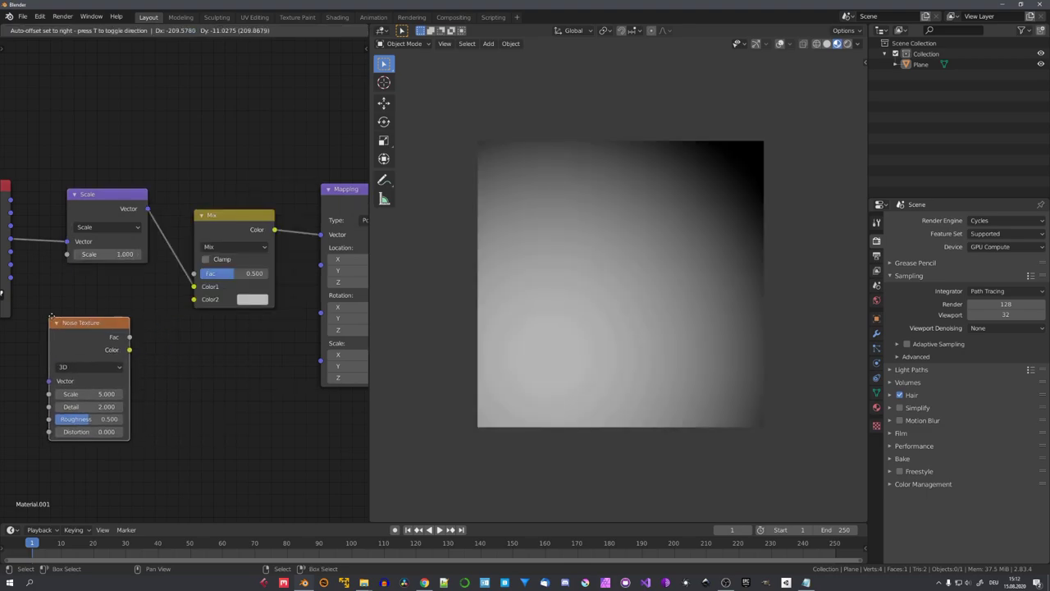
- Place a Noise Texture node below the Scale node and connect its Fac output to the Mix node's Color2 input
{"action": "left_click", "coordinate": [65, 305]}
{"action": "left_click_drag", "start_coordinate": [143, 337], "coordinate": [196, 304]}
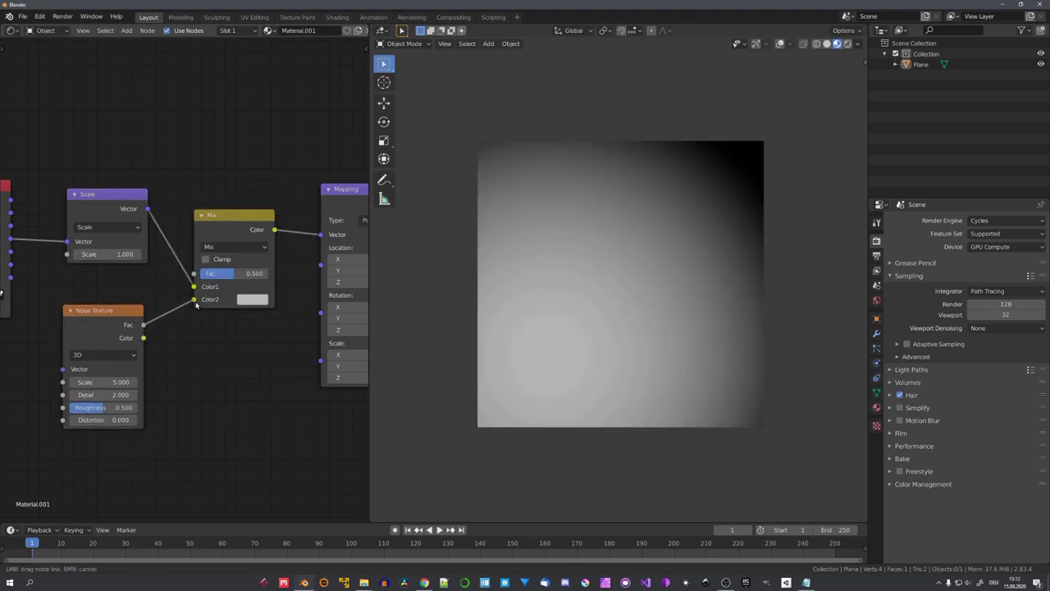
{"action": "left_click_drag", "start_coordinate": [196, 304], "coordinate": [195, 299]}
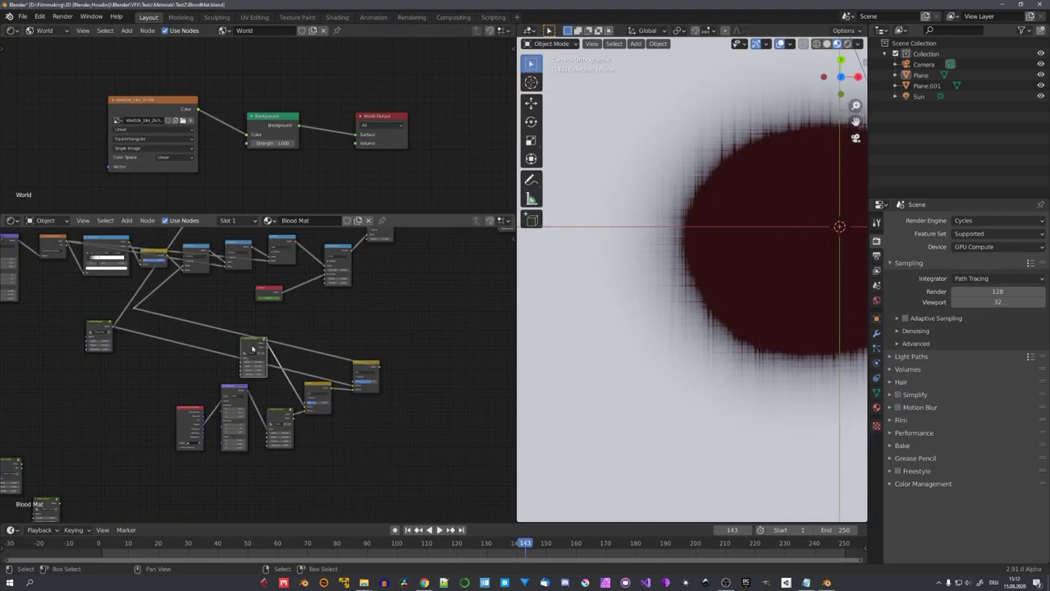
- Preview the upper stretched-noise node group of the Blood Mat material on the plane, and restore the final shader's preview
{"action": "left_click", "coordinate": [253, 348], "text": "ctrl+shift"}
{"action": "scroll", "coordinate": [253, 349], "scroll_direction": "up", "scroll_amount": 2}
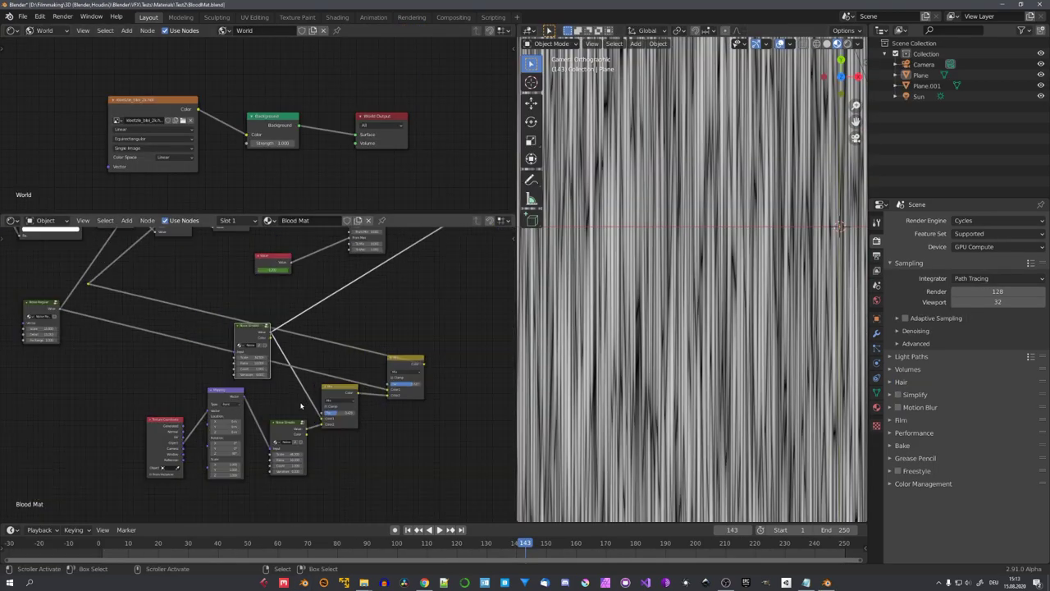
{"action": "scroll", "coordinate": [286, 428], "scroll_direction": "down", "scroll_amount": 2}
{"action": "middle_click_drag", "start_coordinate": [286, 427], "coordinate": [216, 484]}
{"action": "left_click", "coordinate": [378, 278], "text": "ctrl+shift"}
- Examine the fabric-like edge of the blood stain up close in the viewport
{"action": "scroll", "coordinate": [683, 271], "scroll_direction": "up", "scroll_amount": 4}
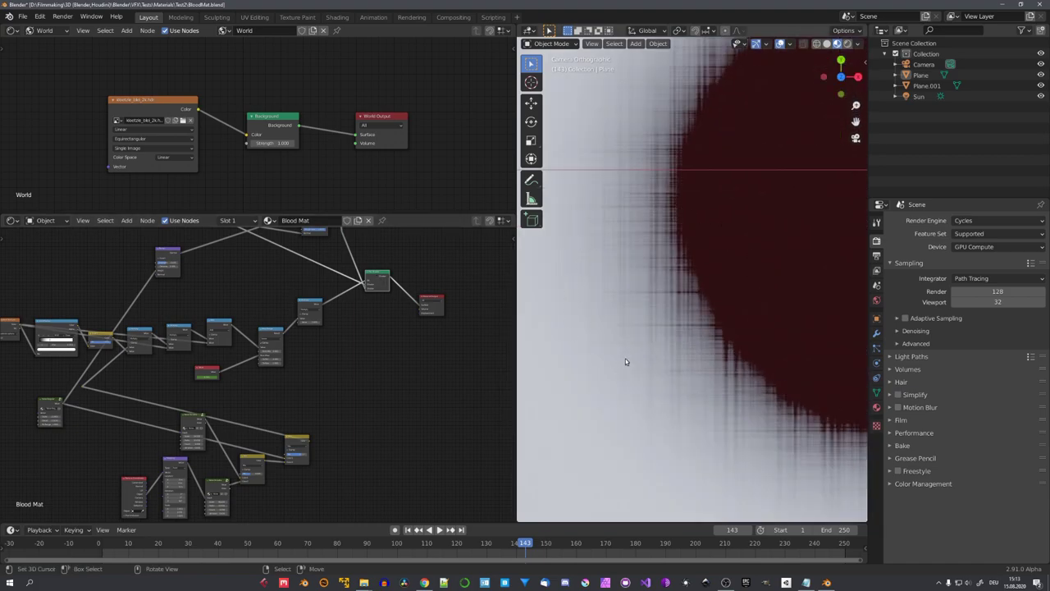
{"action": "scroll", "coordinate": [626, 359], "scroll_direction": "down", "scroll_amount": 1}
{"action": "middle_click_drag", "start_coordinate": [689, 325], "coordinate": [650, 338], "text": "shift"}
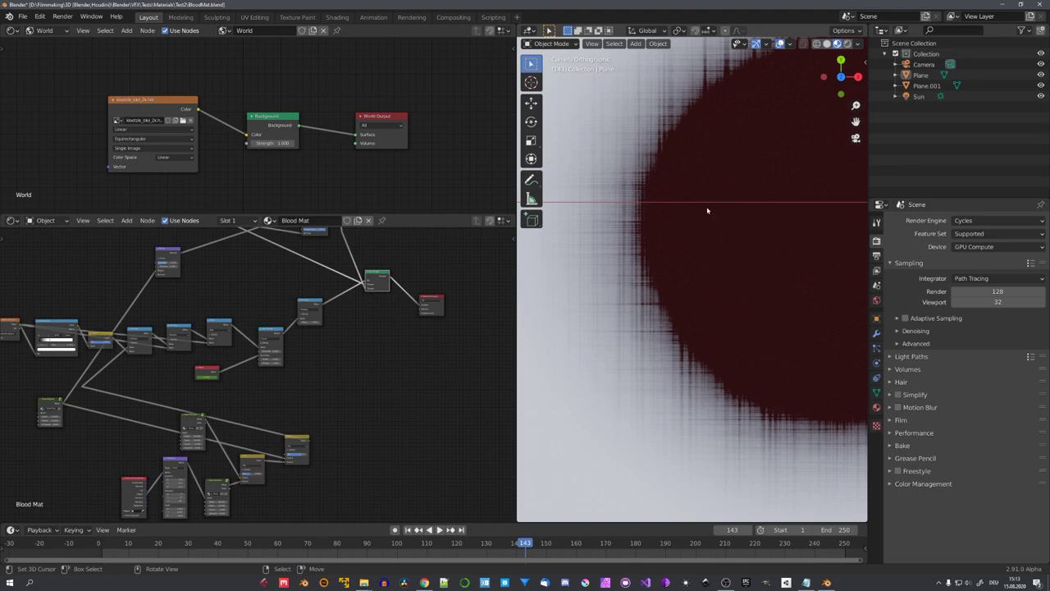
{"action": "scroll", "coordinate": [705, 211], "scroll_direction": "up", "scroll_amount": 5}
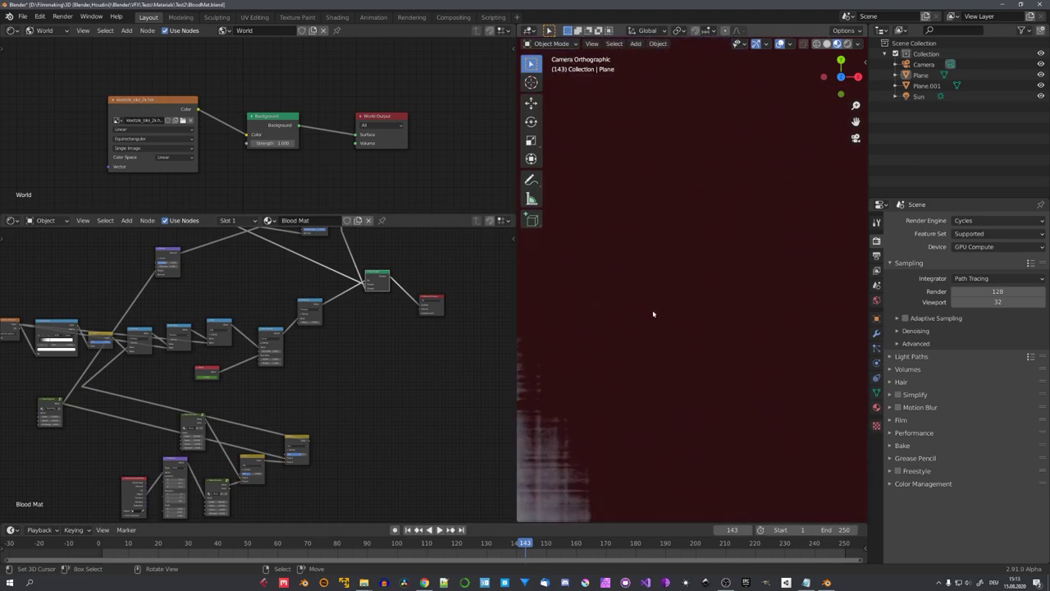
{"action": "scroll", "coordinate": [254, 332], "scroll_direction": "up", "scroll_amount": 2}
{"action": "scroll", "coordinate": [251, 336], "scroll_direction": "down", "scroll_amount": 3}
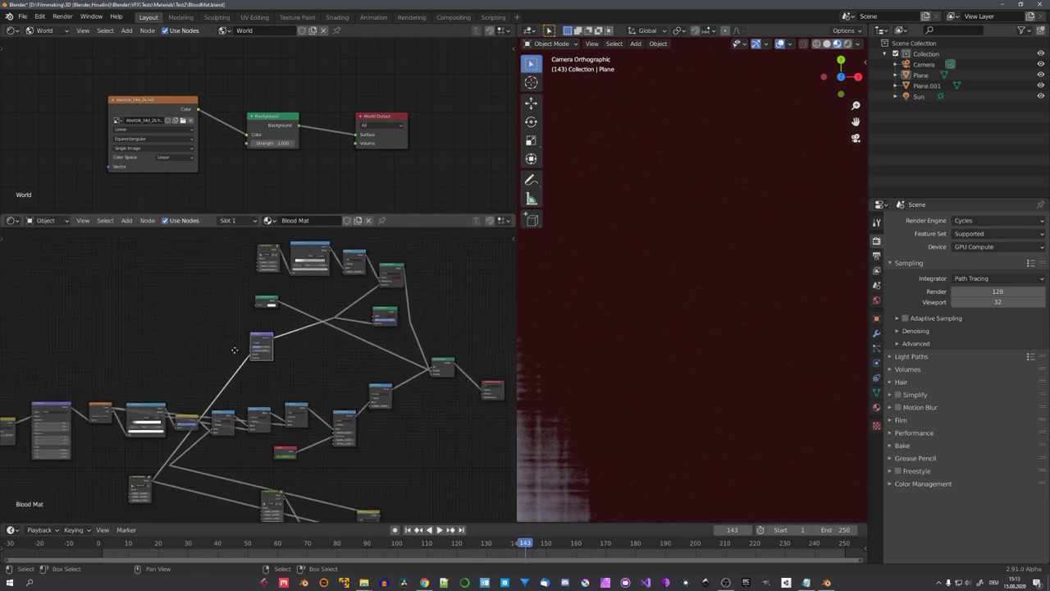
- Examine the Blood Mat node tree from the noise group back to the Texture Coordinate and Scale nodes
{"action": "scroll", "coordinate": [180, 453], "scroll_direction": "up", "scroll_amount": 3}
{"action": "left_click_drag", "start_coordinate": [121, 474], "coordinate": [109, 459]}
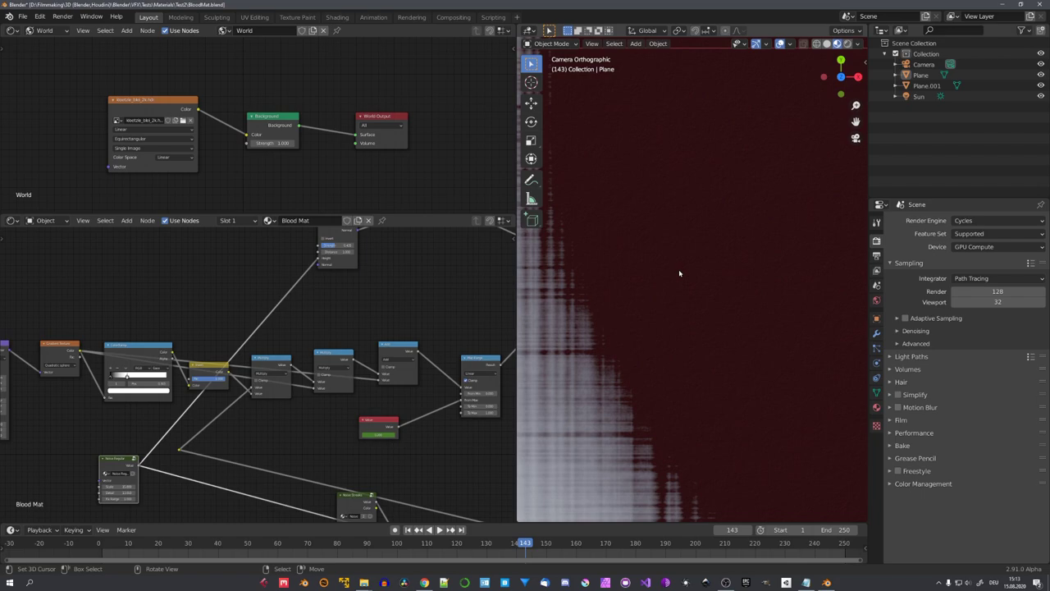
{"action": "scroll", "coordinate": [424, 326], "scroll_direction": "down", "scroll_amount": 5}
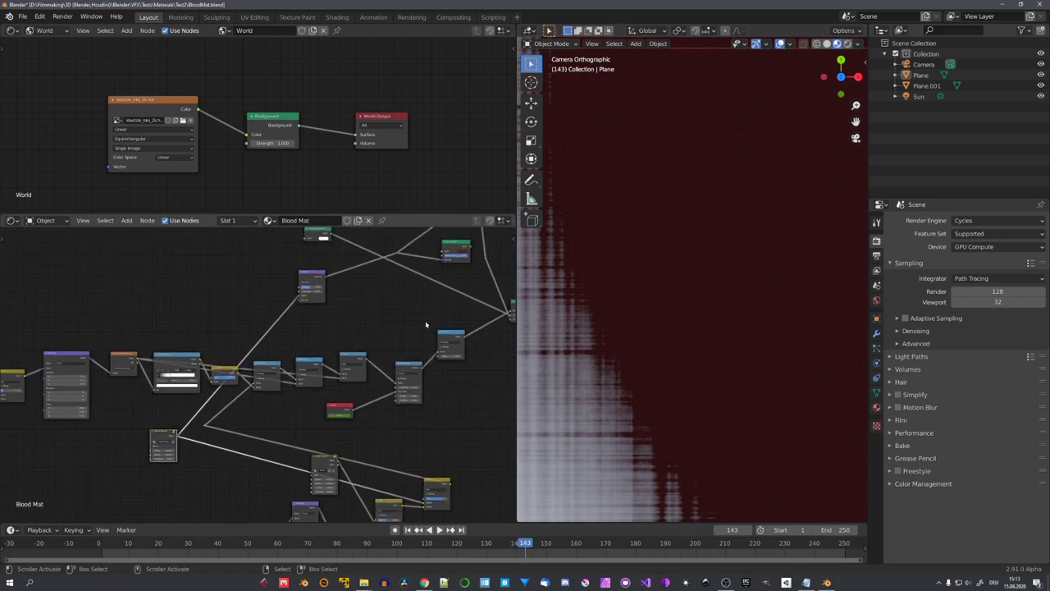
{"action": "middle_click_drag", "start_coordinate": [314, 340], "coordinate": [384, 332]}
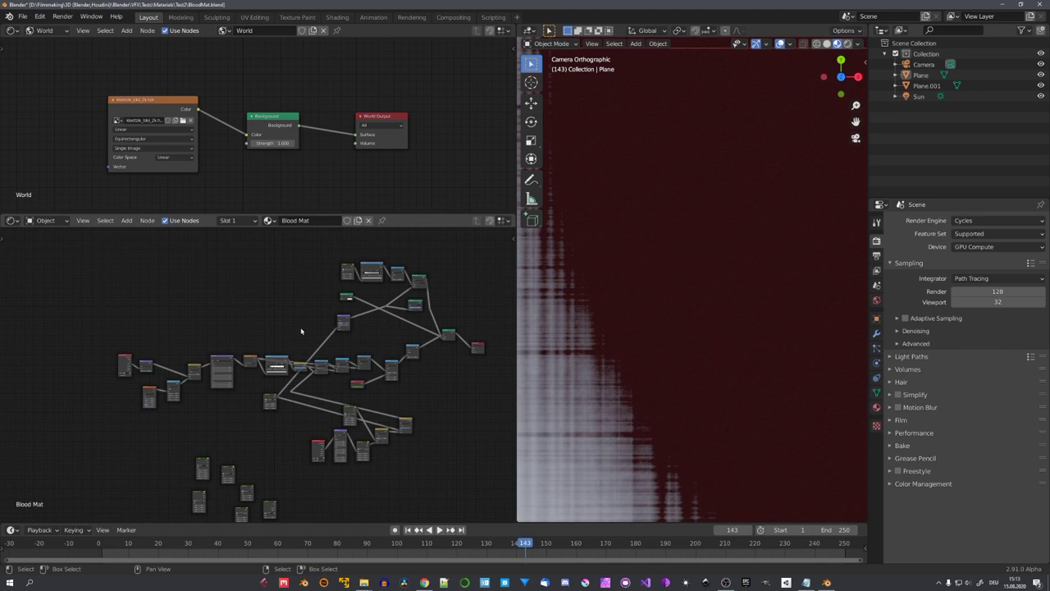
{"action": "scroll", "coordinate": [183, 388], "scroll_direction": "up", "scroll_amount": 2}
{"action": "middle_click_drag", "start_coordinate": [125, 367], "coordinate": [339, 351]}
{"action": "scroll", "coordinate": [339, 351], "scroll_direction": "up", "scroll_amount": 2}
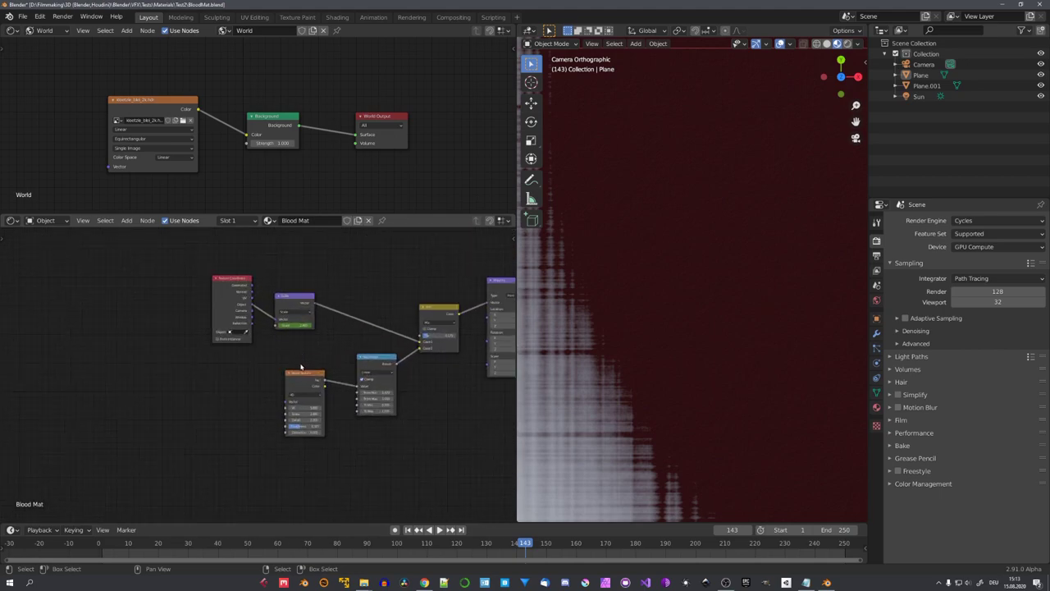
- Move the timeline to frame 159 and examine the stain's shape together with the gradient, color ramp and math nodes
{"action": "left_click_drag", "start_coordinate": [463, 545], "coordinate": [574, 544]}
{"action": "key", "text": "space"}
{"action": "scroll", "coordinate": [326, 322], "scroll_direction": "up", "scroll_amount": 3}
{"action": "scroll", "coordinate": [681, 285], "scroll_direction": "down", "scroll_amount": 6}
{"action": "middle_click_drag", "start_coordinate": [370, 405], "coordinate": [139, 394]}
{"action": "scroll", "coordinate": [262, 375], "scroll_direction": "down", "scroll_amount": 4}
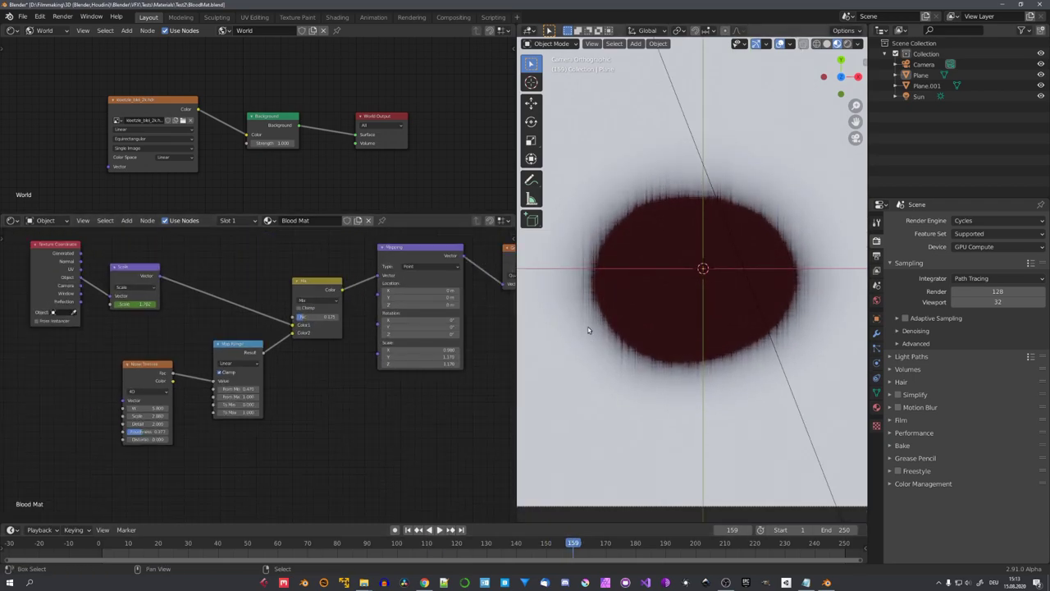
{"action": "scroll", "coordinate": [588, 330], "scroll_direction": "up", "scroll_amount": 5}
{"action": "scroll", "coordinate": [368, 331], "scroll_direction": "down", "scroll_amount": 2}
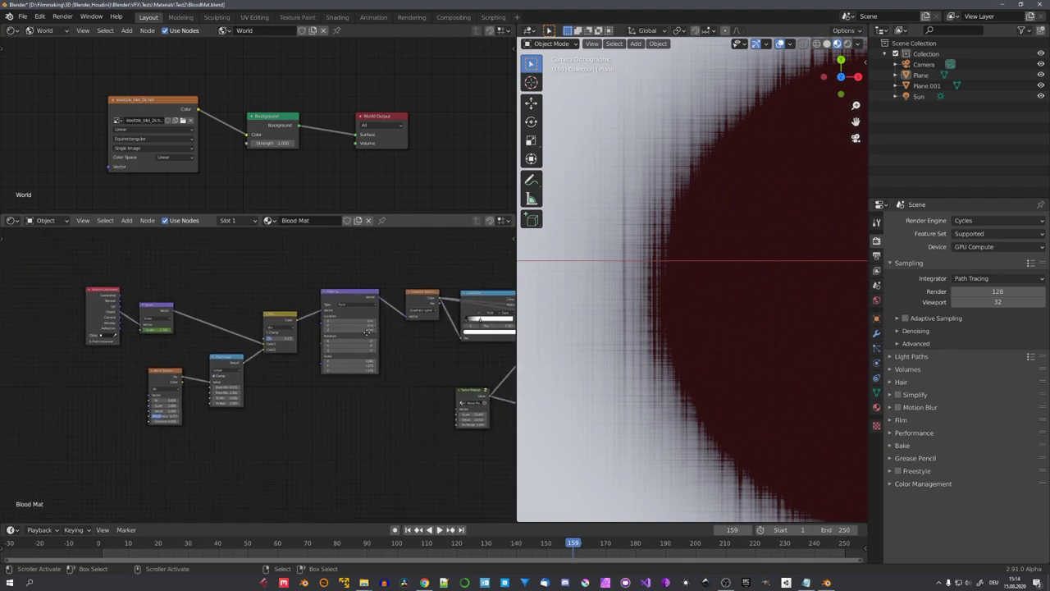
{"action": "middle_click_drag", "start_coordinate": [367, 331], "coordinate": [138, 344]}
{"action": "middle_click_drag", "start_coordinate": [378, 374], "coordinate": [181, 318]}
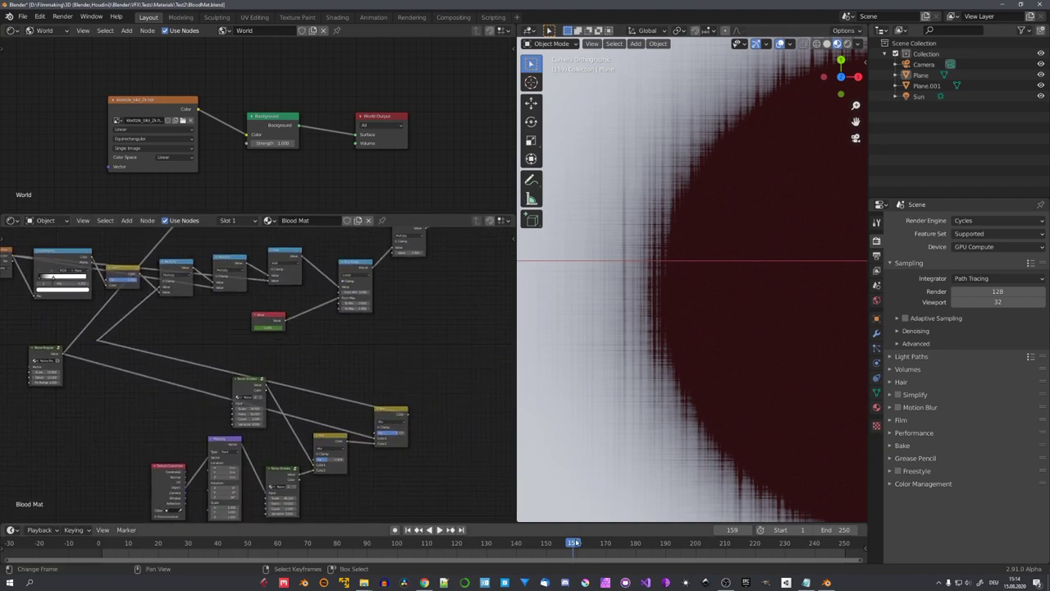
- Move the timeline to frames 207 and 226 and examine the stain's spread and edge on the plane
{"action": "scroll", "coordinate": [273, 340], "scroll_direction": "up", "scroll_amount": 2}
{"action": "middle_click_drag", "start_coordinate": [351, 255], "coordinate": [323, 343]}
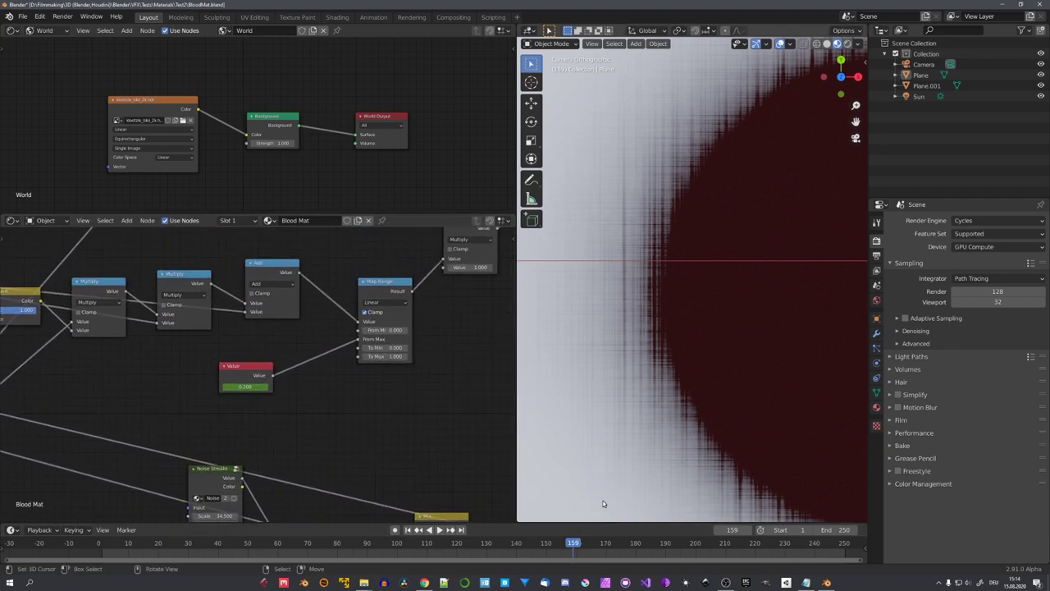
{"action": "left_click", "coordinate": [717, 542]}
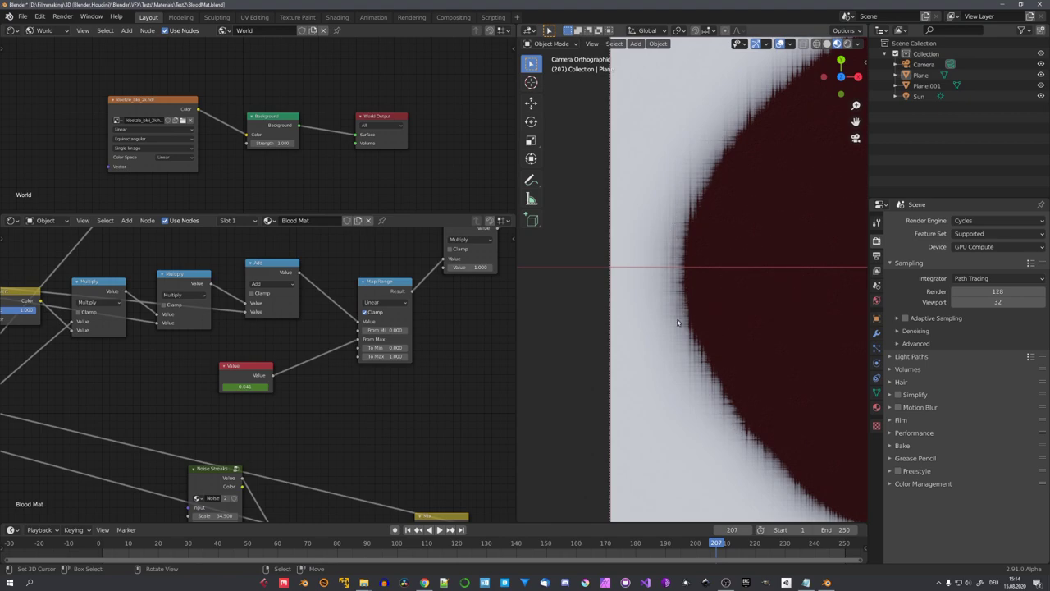
{"action": "left_click_drag", "start_coordinate": [719, 543], "coordinate": [773, 543]}
{"action": "middle_click_drag", "start_coordinate": [629, 357], "coordinate": [603, 293], "text": "shift"}
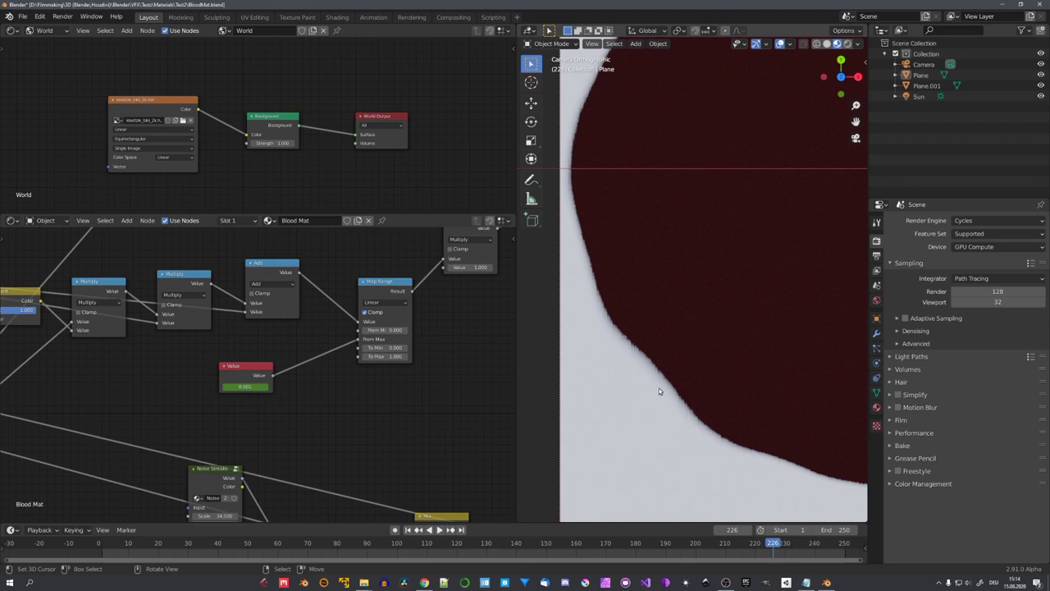
{"action": "scroll", "coordinate": [659, 380], "scroll_direction": "down", "scroll_amount": 5}
{"action": "middle_click_drag", "start_coordinate": [658, 380], "coordinate": [610, 398], "text": "shift"}
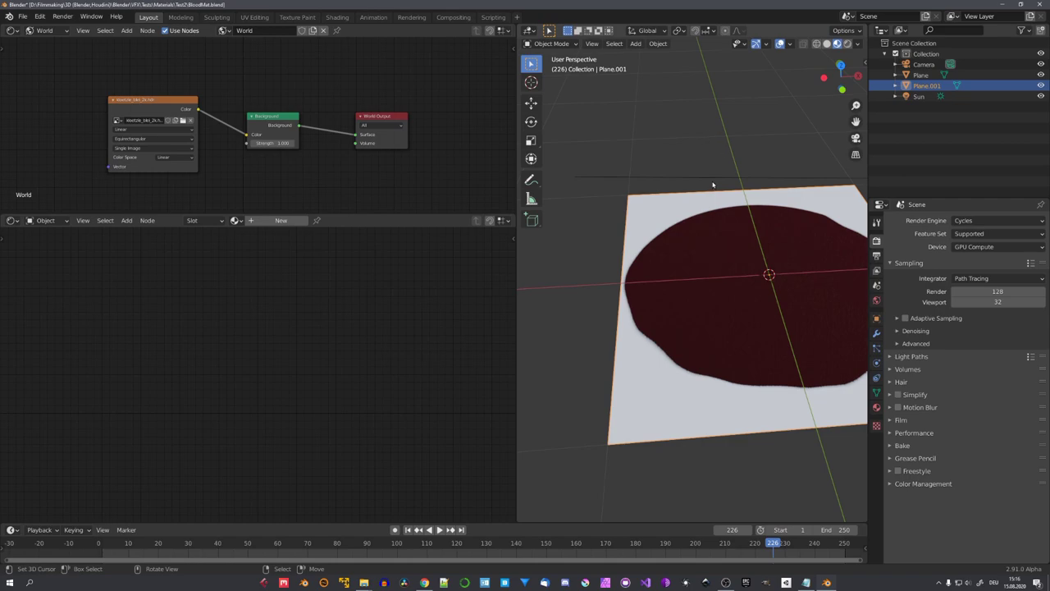
- Start a new Blender file
{"action": "middle_click_drag", "start_coordinate": [714, 209], "coordinate": [735, 274]}
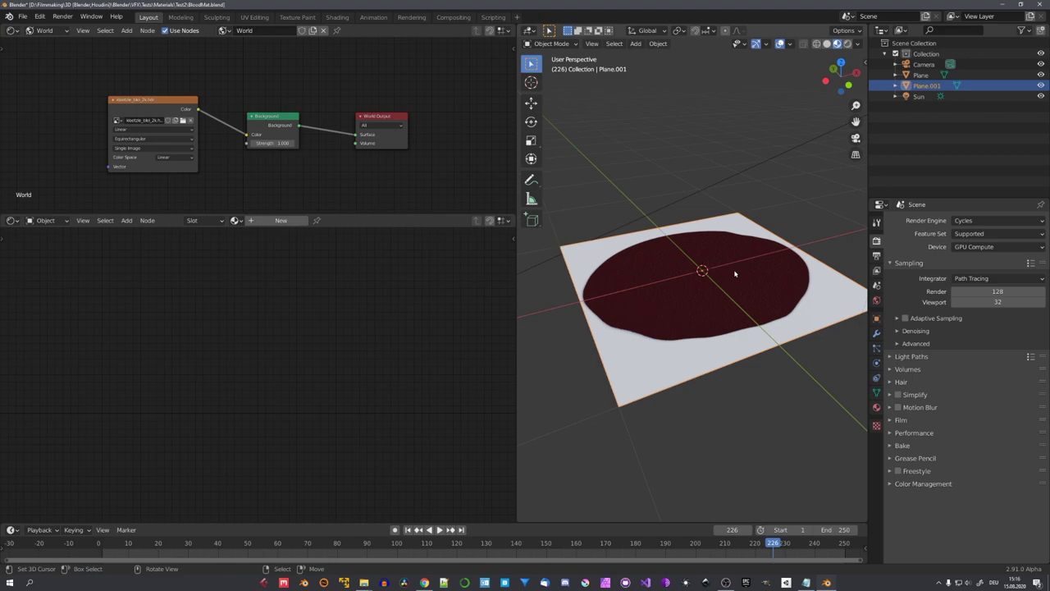
{"action": "middle_click_drag", "start_coordinate": [735, 274], "coordinate": [694, 337]}
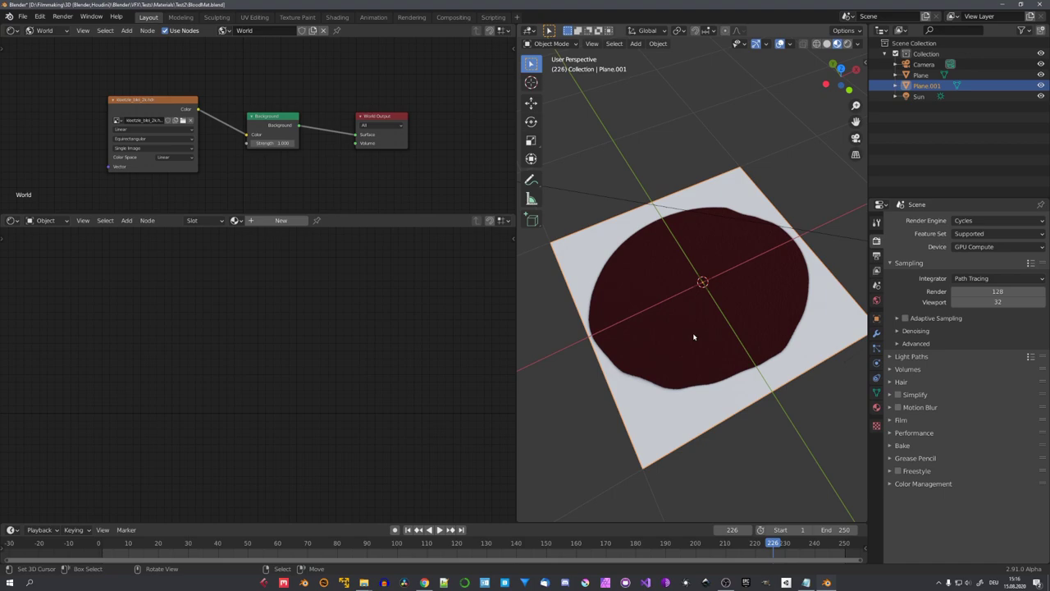
{"action": "mouse_move", "coordinate": [693, 338]}
{"action": "middle_mouse_down"}
{"action": "mouse_move", "coordinate": [628, 293]}
{"action": "mouse_move", "coordinate": [690, 317]}
{"action": "middle_mouse_up"}
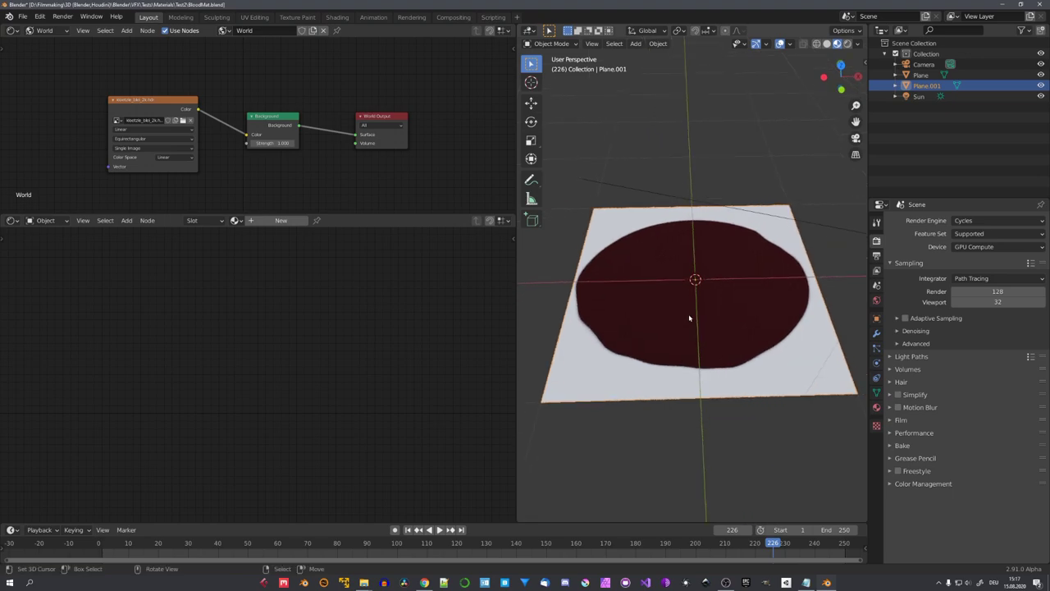
{"action": "key", "text": "ctrl+n"}
{"action": "left_click", "coordinate": [673, 314]}
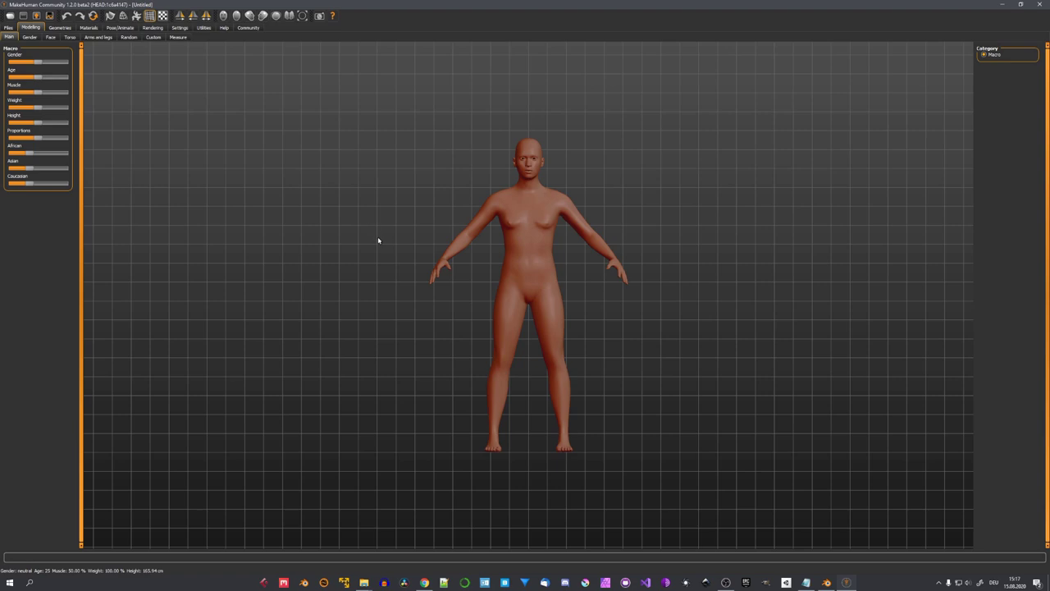
- In MakeHuman, set the human figure's gender to fully male
{"action": "scroll", "coordinate": [493, 241], "scroll_direction": "up", "scroll_amount": 1}
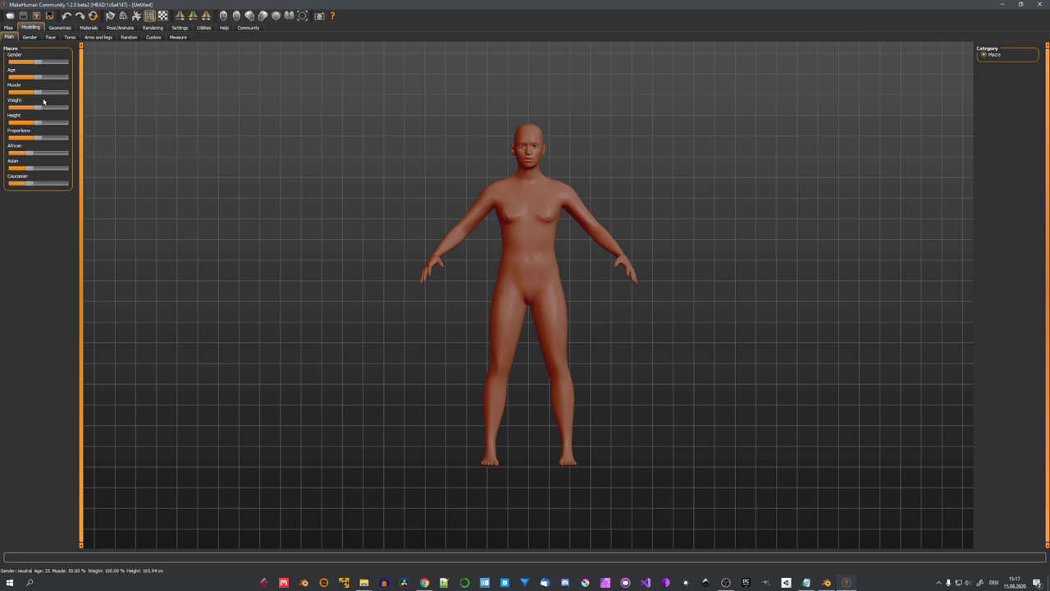
{"action": "left_click_drag", "start_coordinate": [38, 62], "coordinate": [70, 63]}
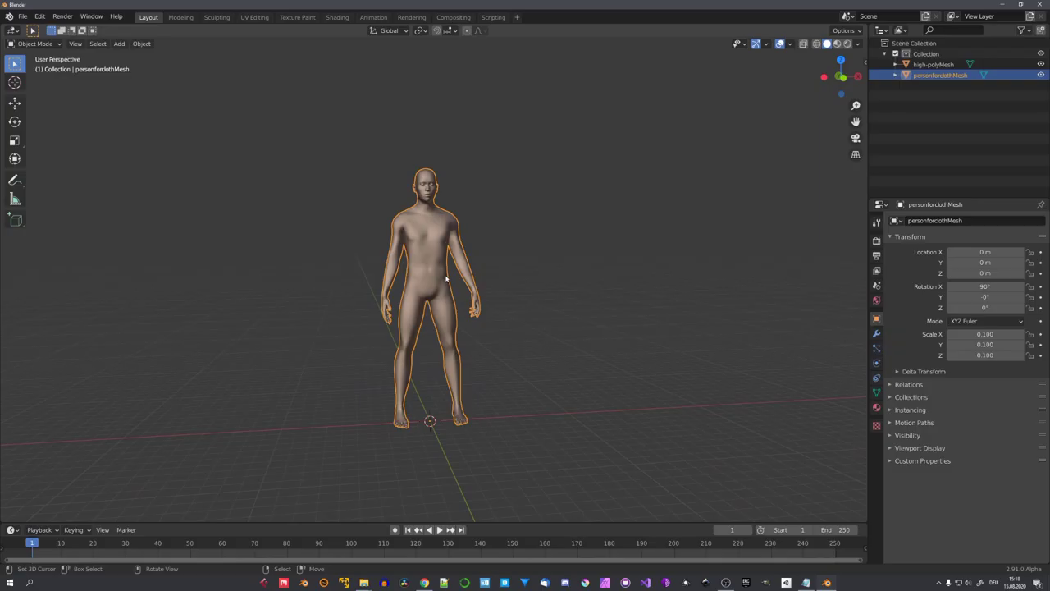
- In Blender, delete the separate eyes object from the imported human model
{"action": "left_click", "coordinate": [436, 207]}
{"action": "scroll", "coordinate": [436, 208], "scroll_direction": "up", "scroll_amount": 6}
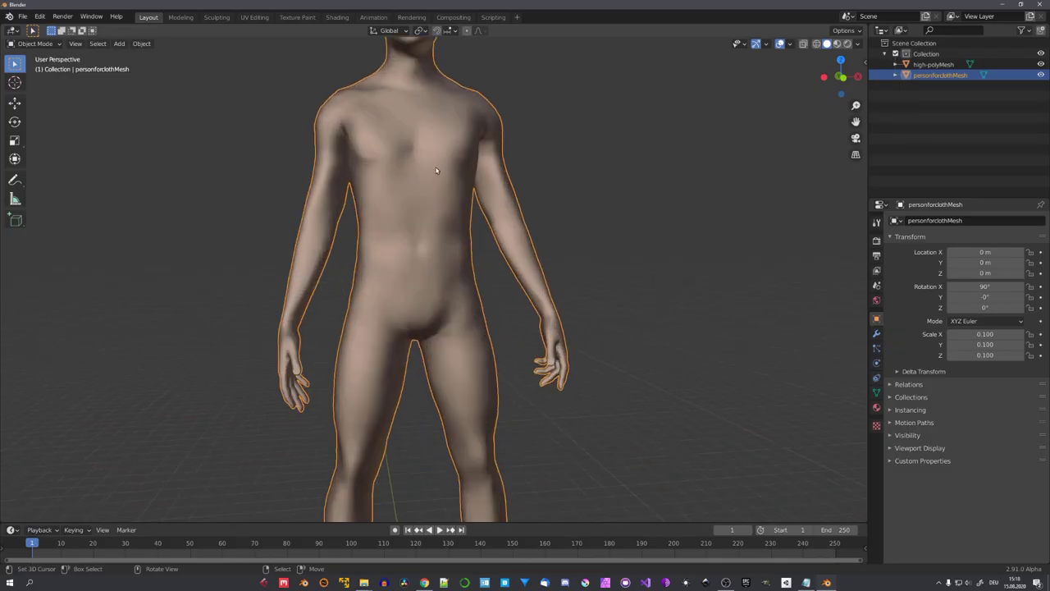
{"action": "scroll", "coordinate": [438, 169], "scroll_direction": "down", "scroll_amount": 7}
{"action": "scroll", "coordinate": [522, 224], "scroll_direction": "up", "scroll_amount": 7}
{"action": "left_click", "coordinate": [545, 182]}
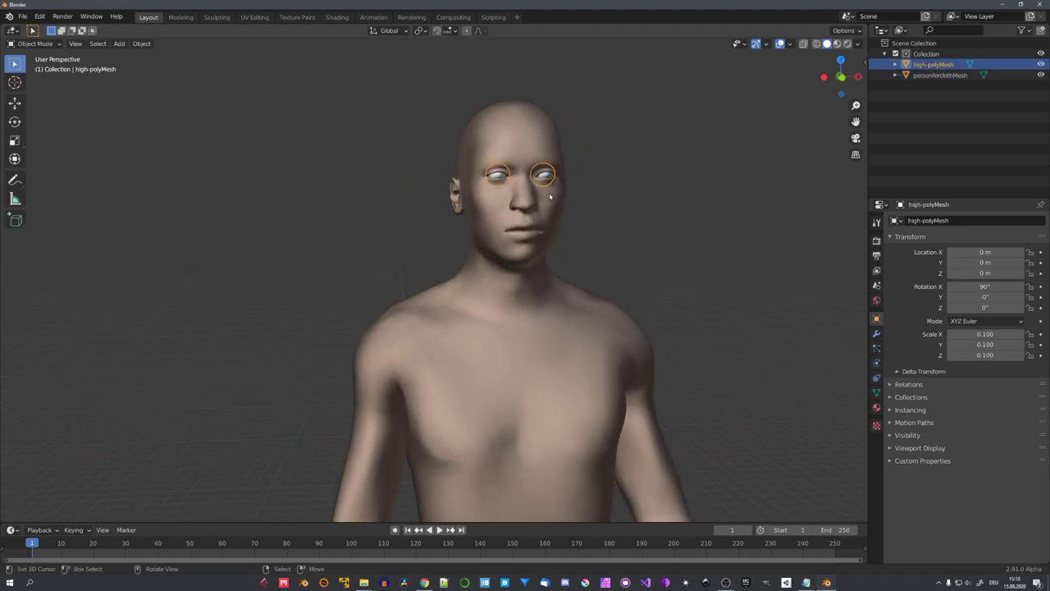
{"action": "key", "text": "x"}
{"action": "left_click", "coordinate": [552, 207]}
{"action": "scroll", "coordinate": [564, 272], "scroll_direction": "down", "scroll_amount": 6}
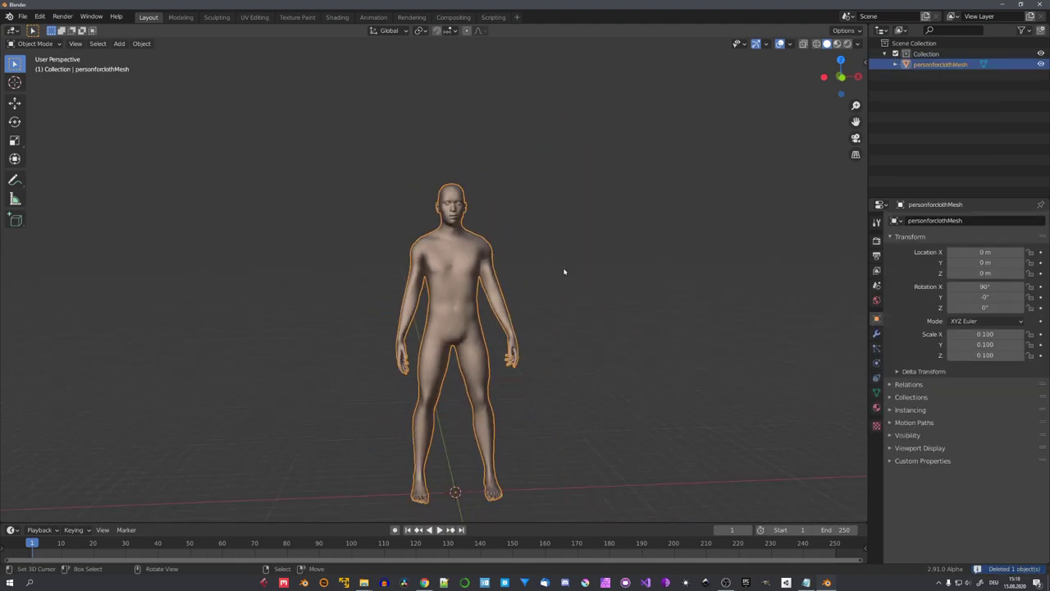
- Scale the human body mesh down to a scale of about 0.010 and frame it in the view
{"action": "key", "text": "KP_1"}
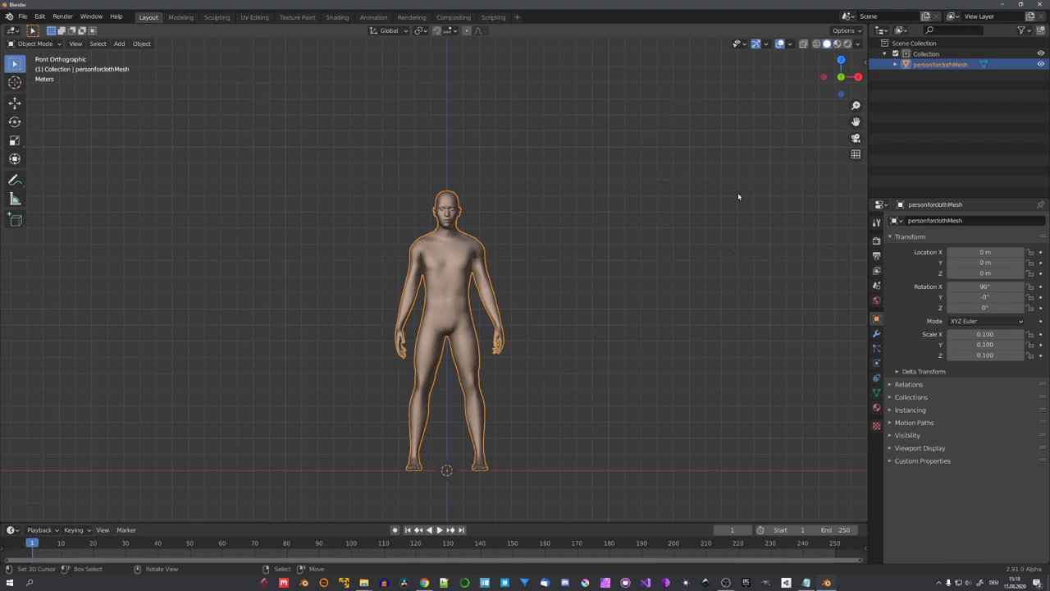
{"action": "key", "text": "s"}
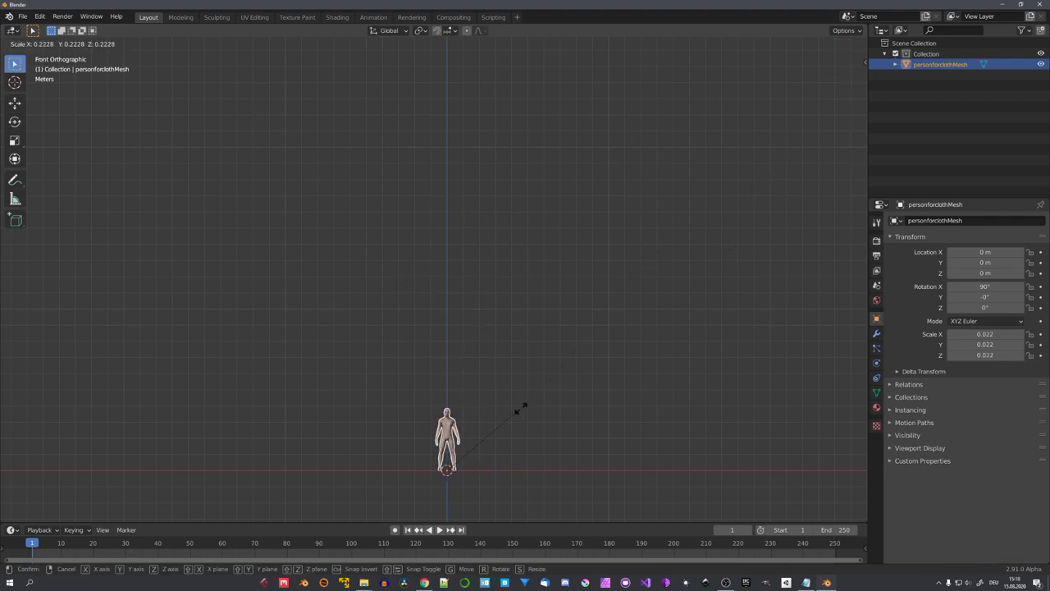
{"action": "left_click", "coordinate": [486, 445]}
{"action": "key", "text": "KP_Decimal"}
{"action": "middle_click_drag", "start_coordinate": [444, 278], "coordinate": [476, 282]}
{"action": "scroll", "coordinate": [472, 328], "scroll_direction": "up", "scroll_amount": 6}
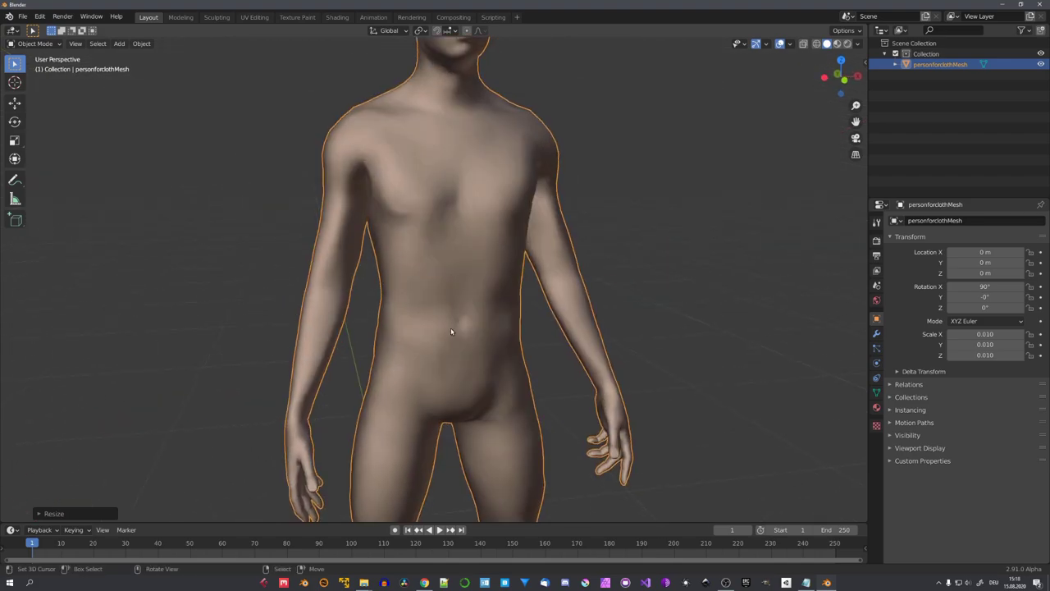
{"action": "scroll", "coordinate": [453, 324], "scroll_direction": "down", "scroll_amount": 5}
{"action": "scroll", "coordinate": [492, 345], "scroll_direction": "up", "scroll_amount": 5}
- Separate the torso and arms of the body mesh, from neck to hips and wrists, into their own object
{"action": "key", "text": "Tab"}
{"action": "middle_click_drag", "start_coordinate": [516, 352], "coordinate": [509, 340]}
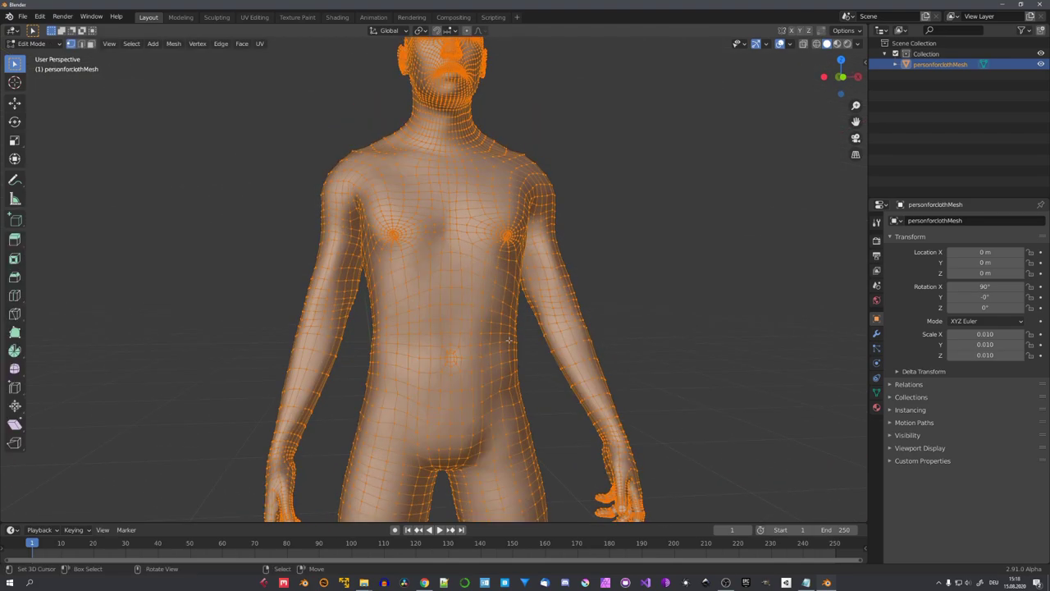
{"action": "key", "text": "KP_1"}
{"action": "key", "text": "z"}
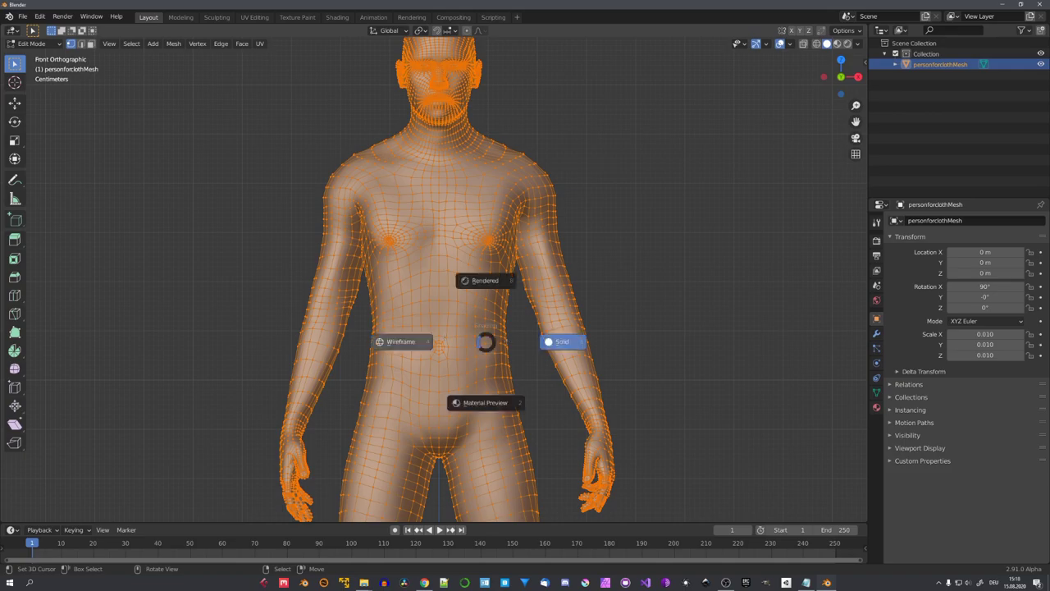
{"action": "left_click", "coordinate": [473, 332]}
{"action": "key", "text": "alt+a"}
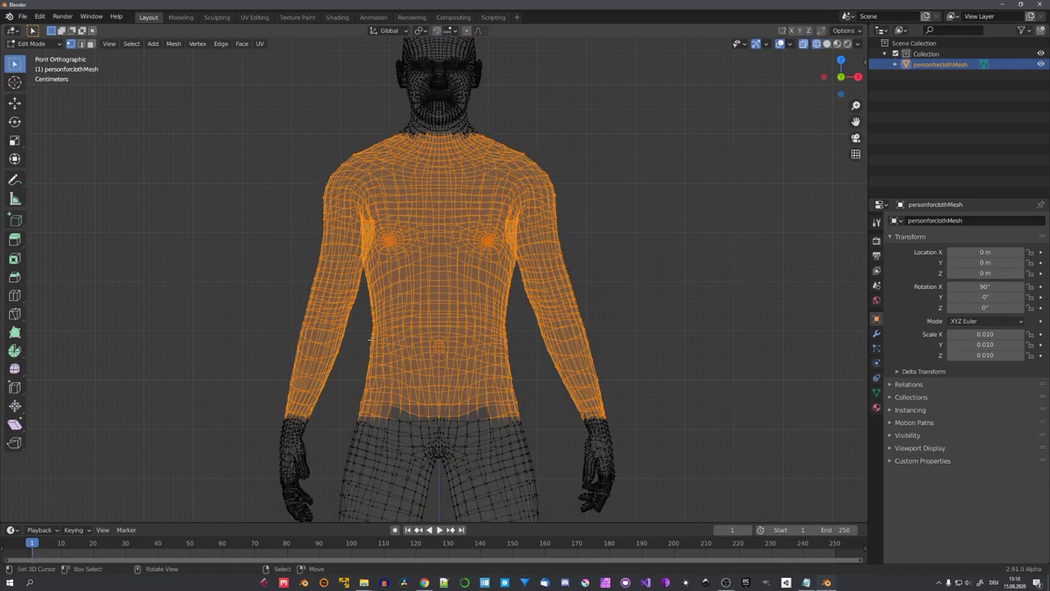
{"action": "key", "text": "shift+z"}
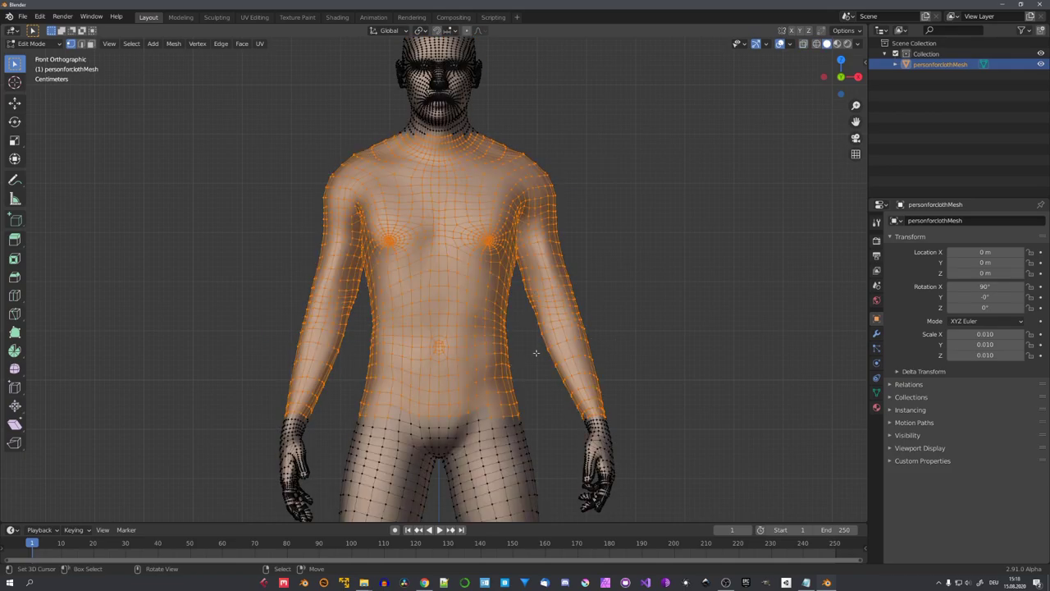
{"action": "middle_click_drag", "start_coordinate": [536, 353], "coordinate": [523, 297]}
{"action": "scroll", "coordinate": [484, 341], "scroll_direction": "up", "scroll_amount": 1}
{"action": "key", "text": "c"}
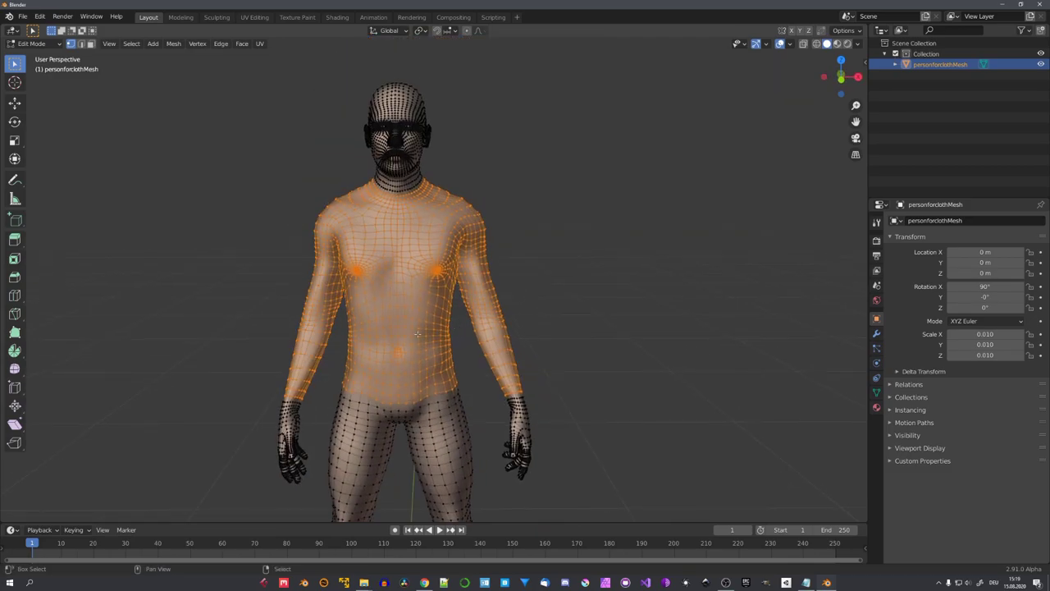
{"action": "middle_click_drag", "start_coordinate": [440, 338], "coordinate": [462, 336]}
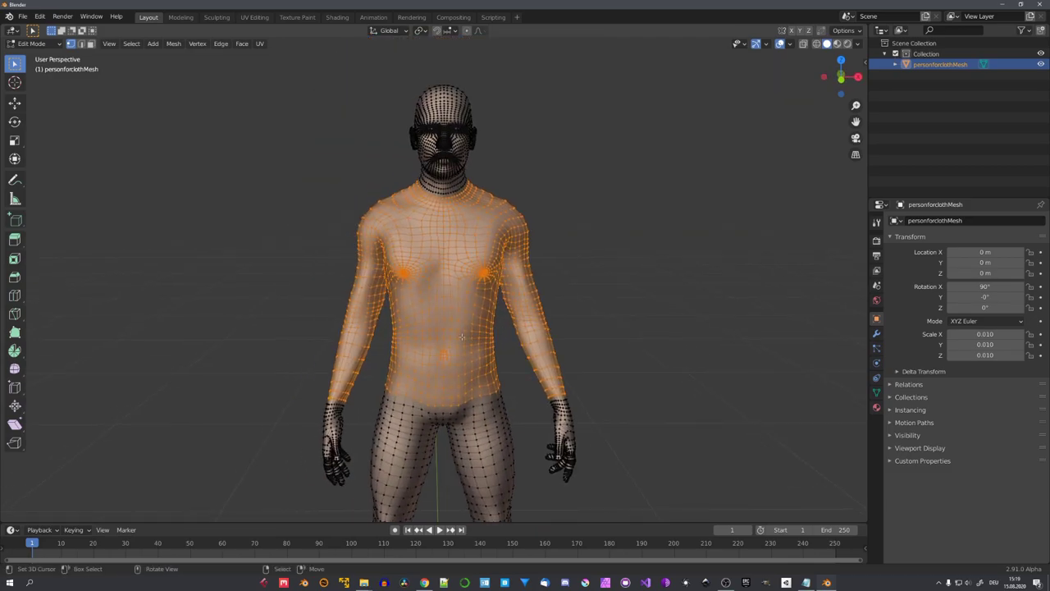
{"action": "key", "text": "p"}
{"action": "left_click", "coordinate": [458, 338]}
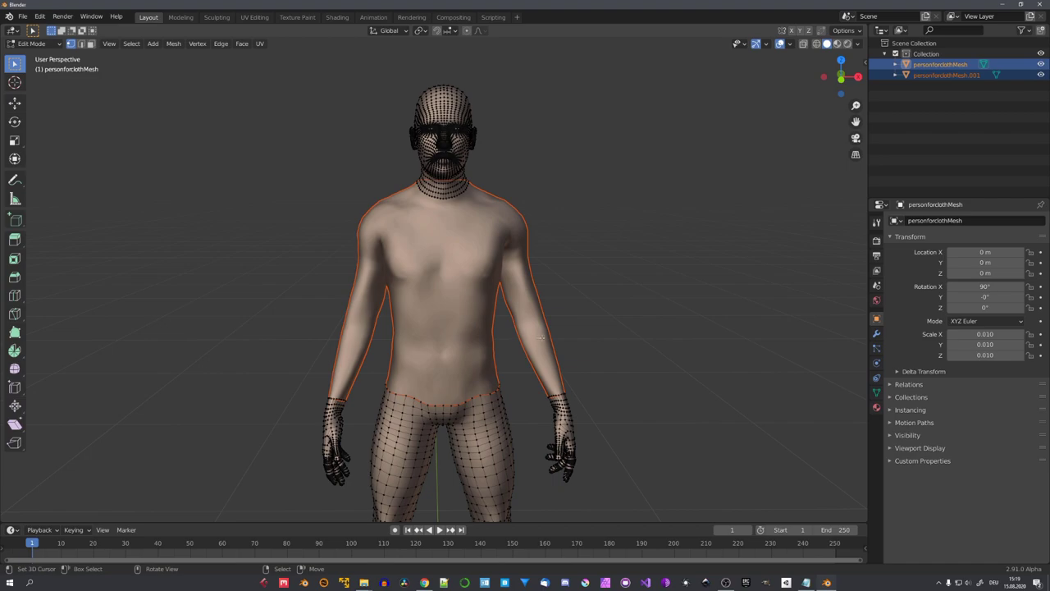
- Delete the remaining head, hands and legs object and select the separated torso
{"action": "key", "text": "Tab"}
{"action": "key", "text": "Delete"}
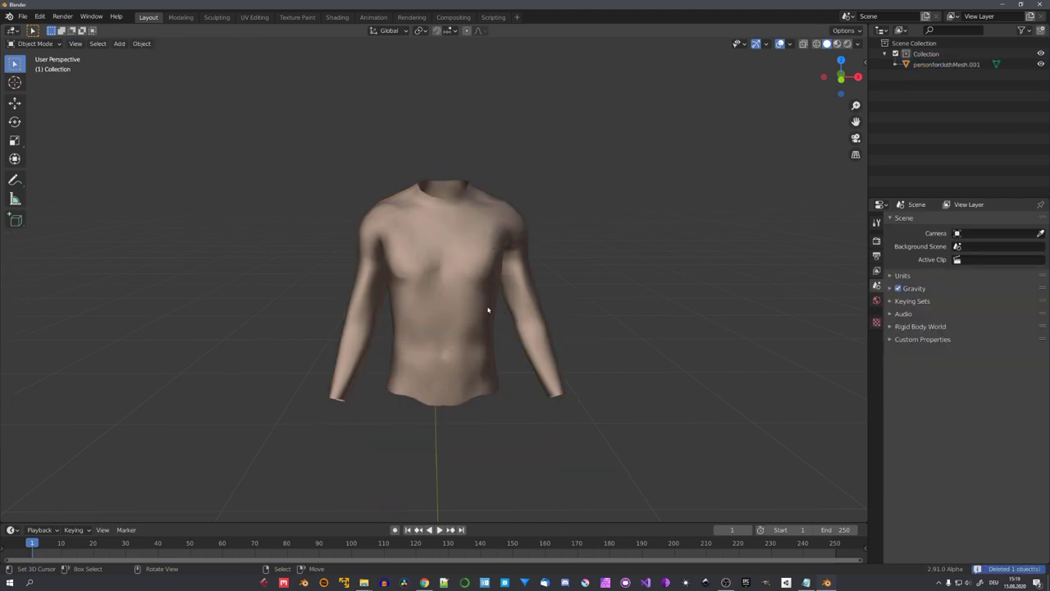
{"action": "left_click", "coordinate": [487, 324]}
{"action": "mouse_move", "coordinate": [487, 326]}
{"action": "middle_mouse_down"}
{"action": "mouse_move", "coordinate": [512, 336]}
{"action": "mouse_move", "coordinate": [473, 336]}
{"action": "middle_mouse_up"}
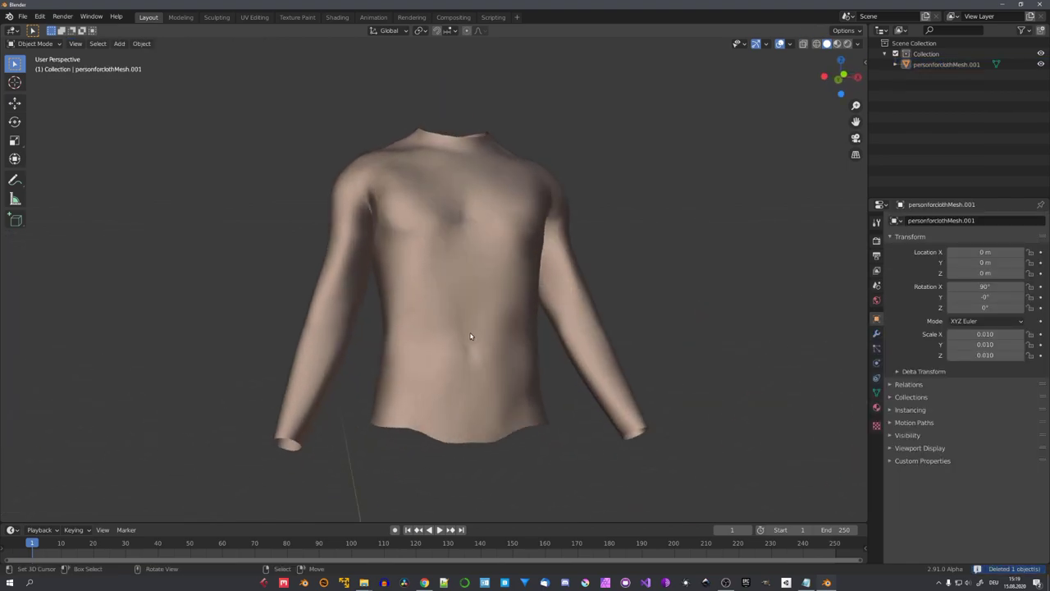
- Delete the ring of faces that forms the navel on the torso mesh
{"action": "key", "text": "Tab"}
{"action": "scroll", "coordinate": [522, 330], "scroll_direction": "up", "scroll_amount": 5}
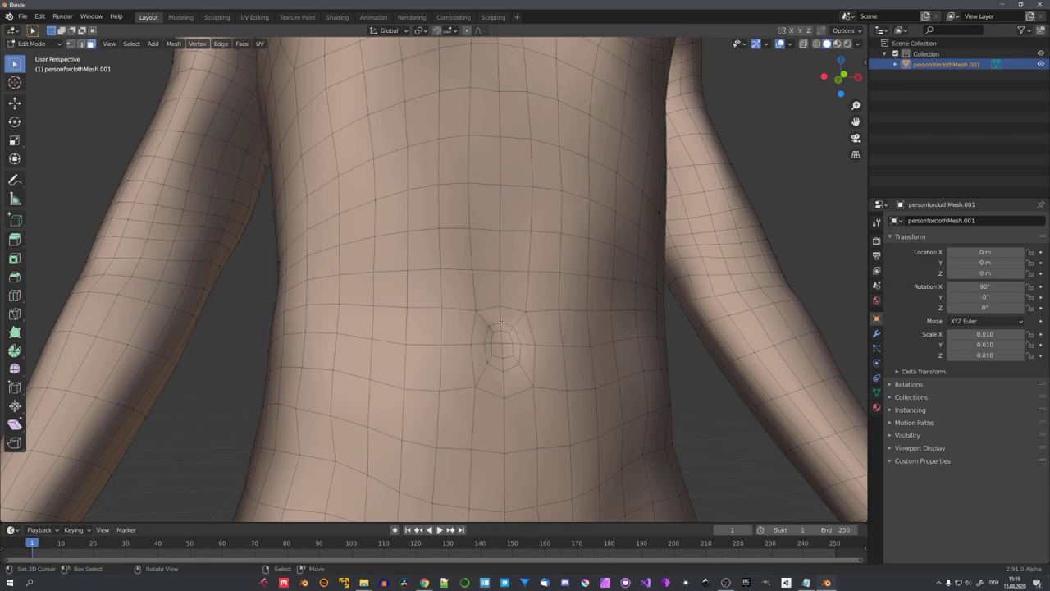
{"action": "scroll", "coordinate": [502, 321], "scroll_direction": "up", "scroll_amount": 3}
{"action": "key", "text": "c"}
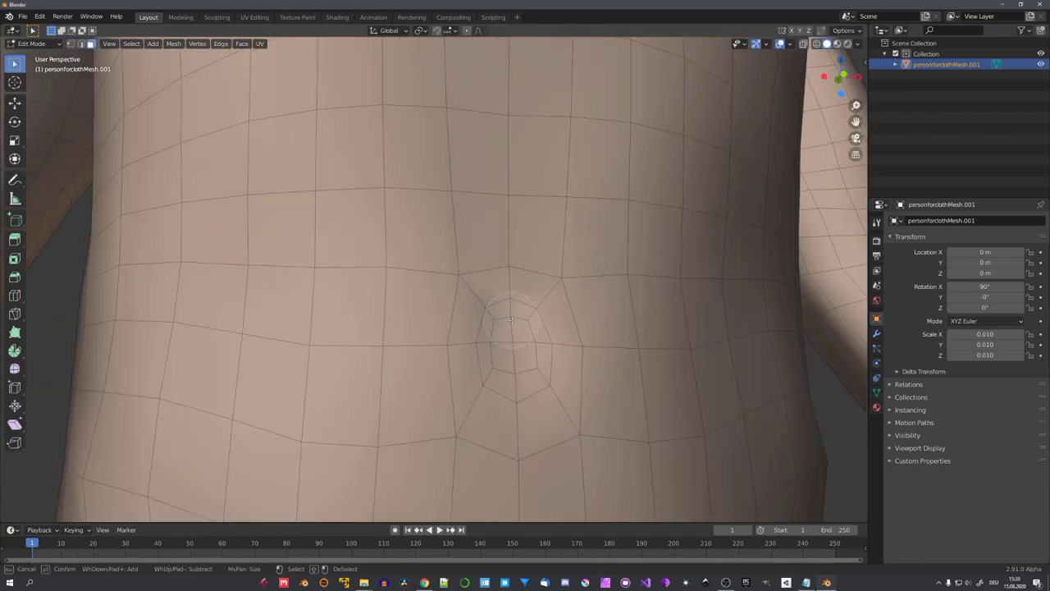
{"action": "left_click_drag", "start_coordinate": [512, 319], "coordinate": [515, 386]}
{"action": "right_click", "coordinate": [515, 386]}
{"action": "key", "text": "x"}
{"action": "left_click", "coordinate": [509, 368]}
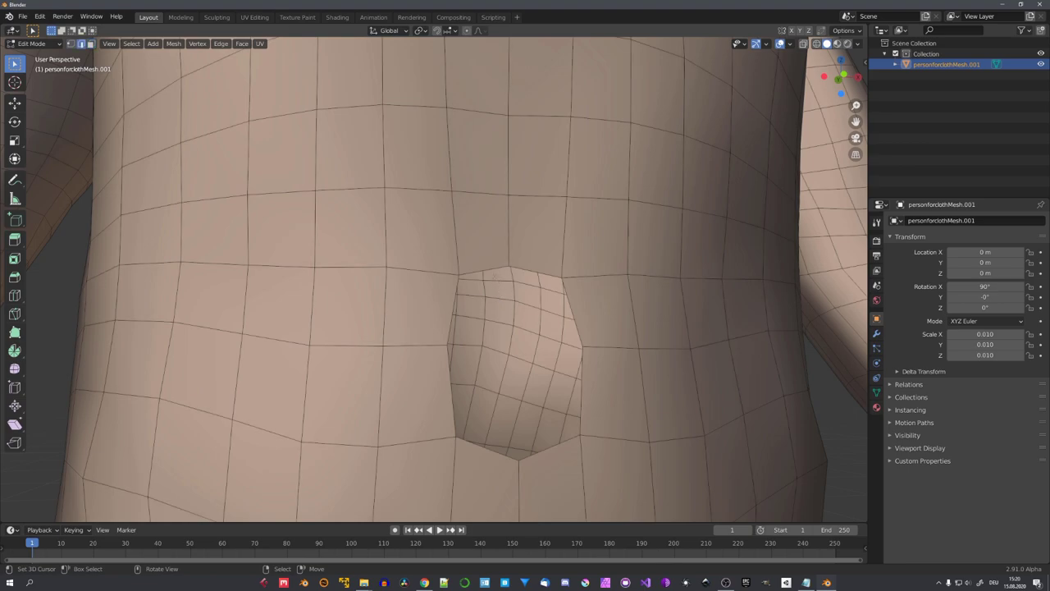
- Close the hole at the navel with Grid Fill
{"action": "scroll", "coordinate": [478, 317], "scroll_direction": "down", "scroll_amount": 3}
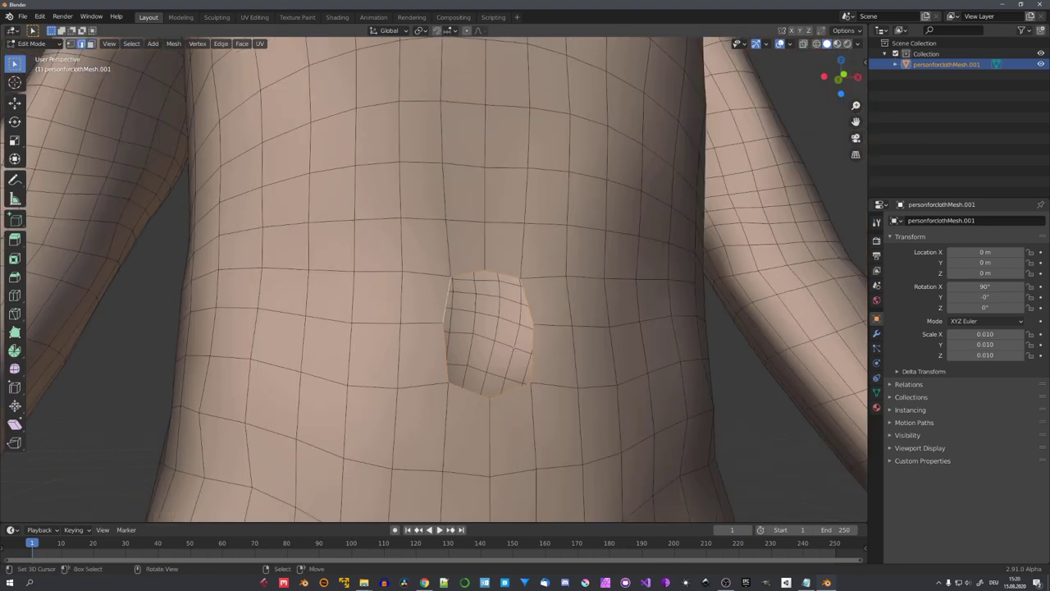
{"action": "key", "text": "F3"}
{"action": "type", "text": "gri"}
{"action": "key", "text": "Down"}
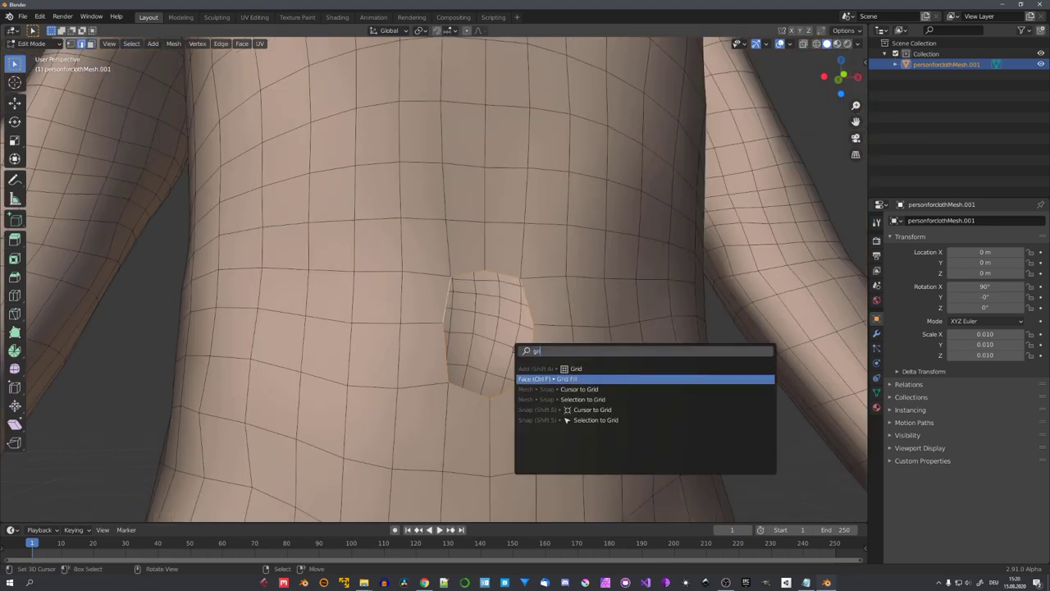
{"action": "key", "text": "Return"}
- Slide the vertices in and around the filled navel patch along their edges to even out the grid
{"action": "key", "text": "g"}
{"action": "key", "text": "g"}
{"action": "left_click", "coordinate": [488, 343]}
{"action": "right_click", "coordinate": [548, 342]}
{"action": "key", "text": "g"}
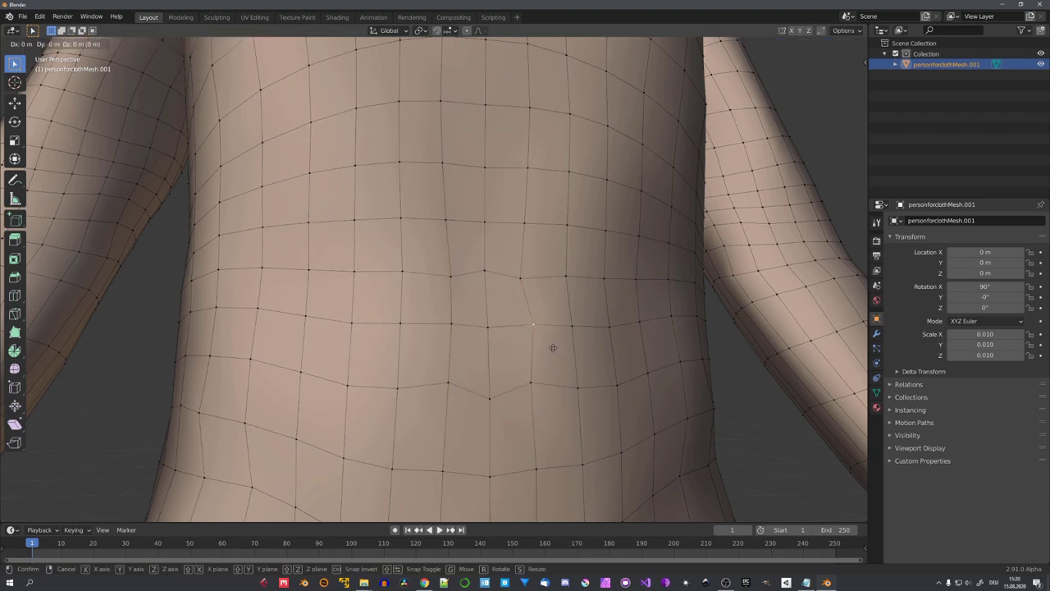
{"action": "key", "text": "g"}
{"action": "left_click", "coordinate": [542, 345]}
{"action": "right_click", "coordinate": [489, 399]}
{"action": "key", "text": "g"}
{"action": "key", "text": "g"}
{"action": "left_click", "coordinate": [487, 385]}
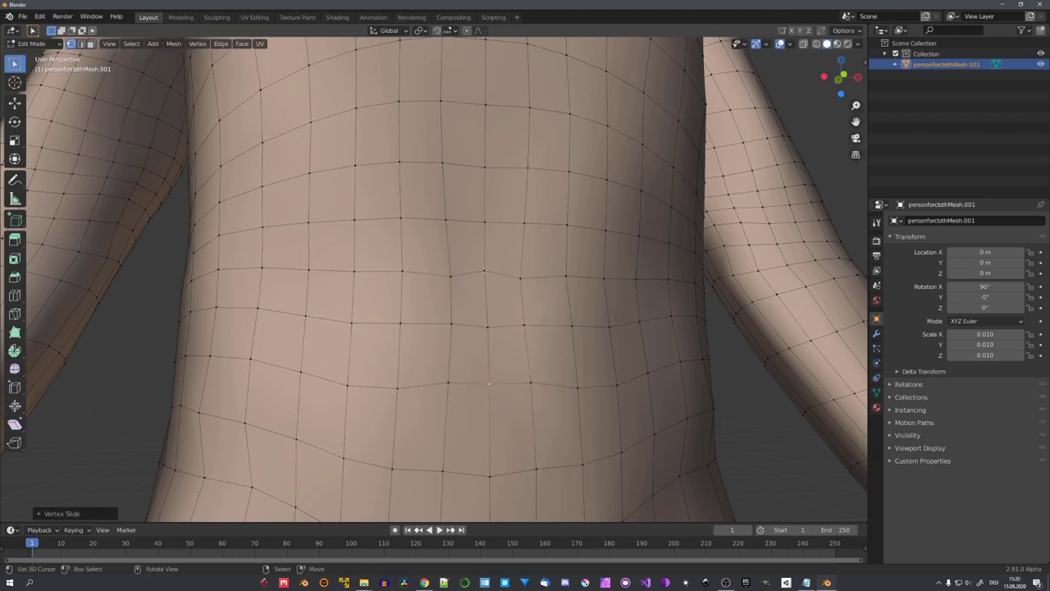
{"action": "right_click", "coordinate": [485, 269]}
{"action": "key", "text": "g"}
{"action": "key", "text": "g"}
{"action": "left_click", "coordinate": [484, 273]}
- Leave mesh editing and add a Multiresolution modifier to the torso mesh
{"action": "scroll", "coordinate": [537, 372], "scroll_direction": "down", "scroll_amount": 4}
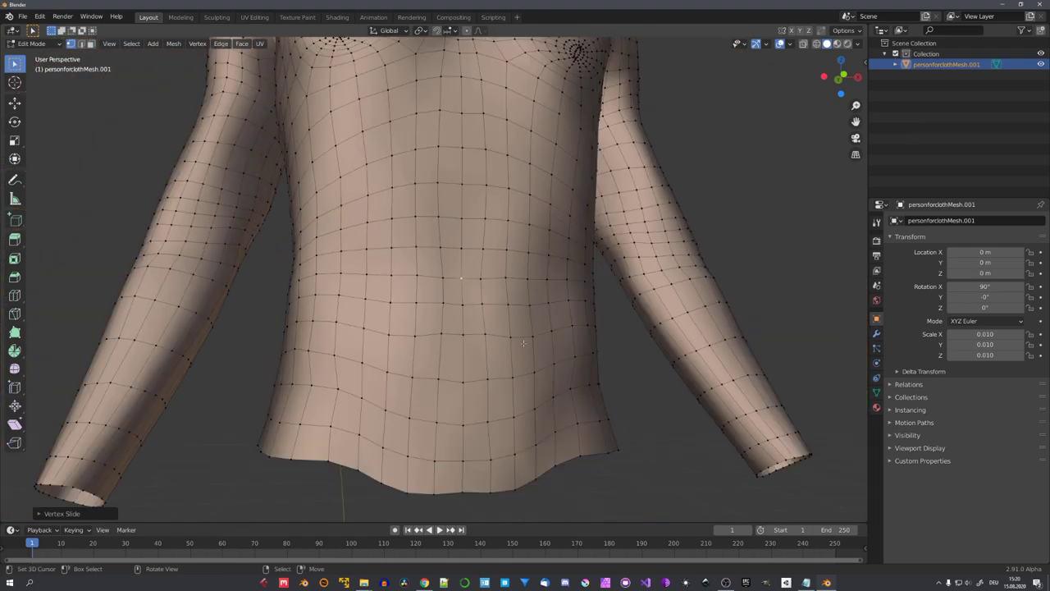
{"action": "middle_click_drag", "start_coordinate": [523, 343], "coordinate": [539, 366]}
{"action": "key", "text": "Tab"}
{"action": "scroll", "coordinate": [424, 362], "scroll_direction": "down", "scroll_amount": 5}
{"action": "key", "text": "a"}
{"action": "middle_click_drag", "start_coordinate": [429, 356], "coordinate": [442, 386]}
{"action": "key", "text": "a"}
{"action": "left_click", "coordinate": [876, 334]}
{"action": "left_click", "coordinate": [927, 221]}
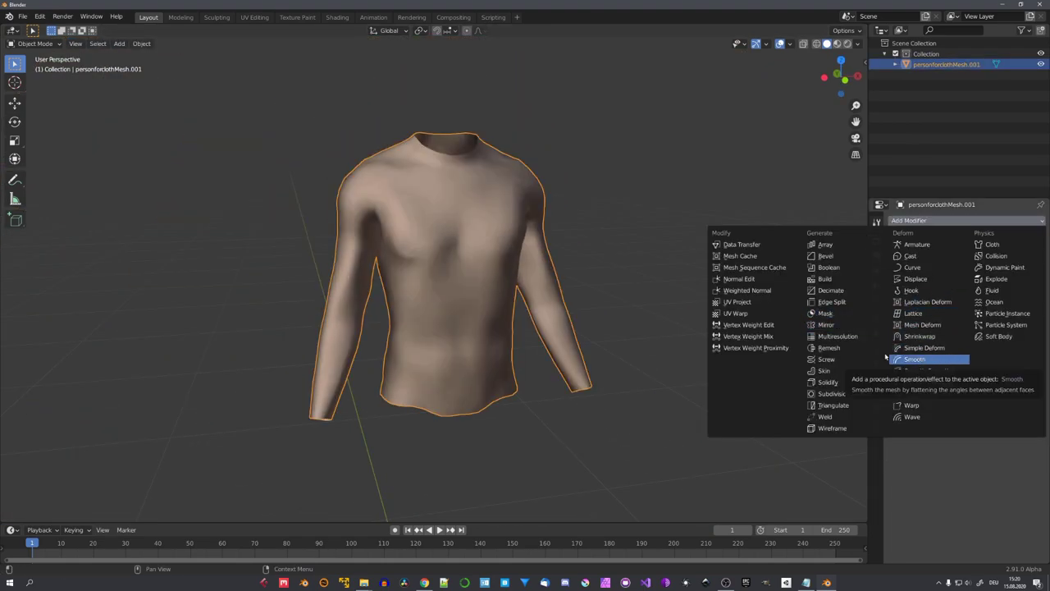
{"action": "left_click", "coordinate": [845, 336]}
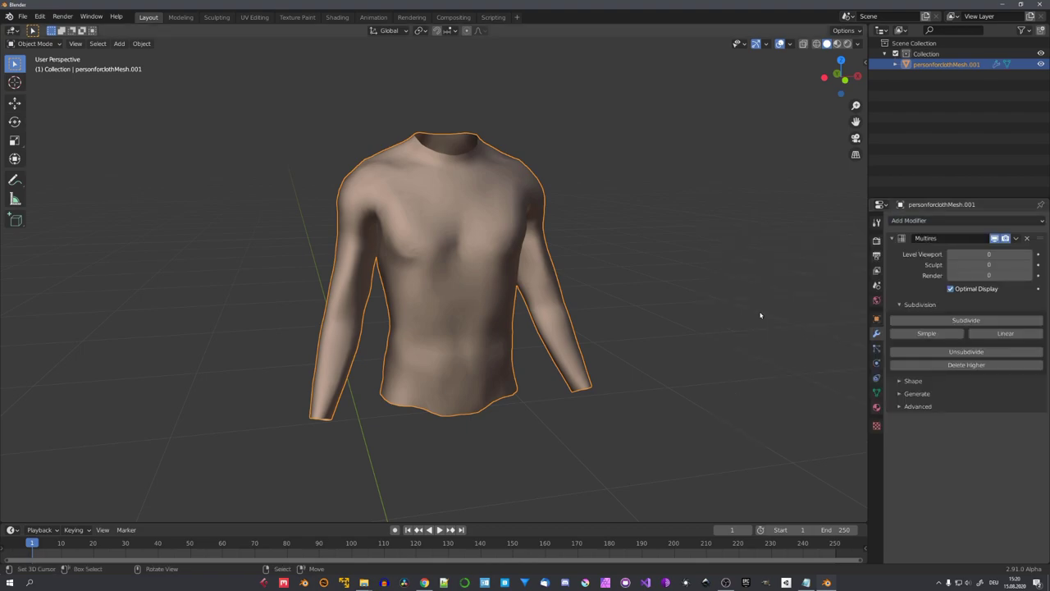
- Subdivide the torso mesh to multiresolution level 2 and soften the chest and body relief with the Smooth brush in Sculpt Mode
{"action": "middle_click_drag", "start_coordinate": [761, 315], "coordinate": [649, 302]}
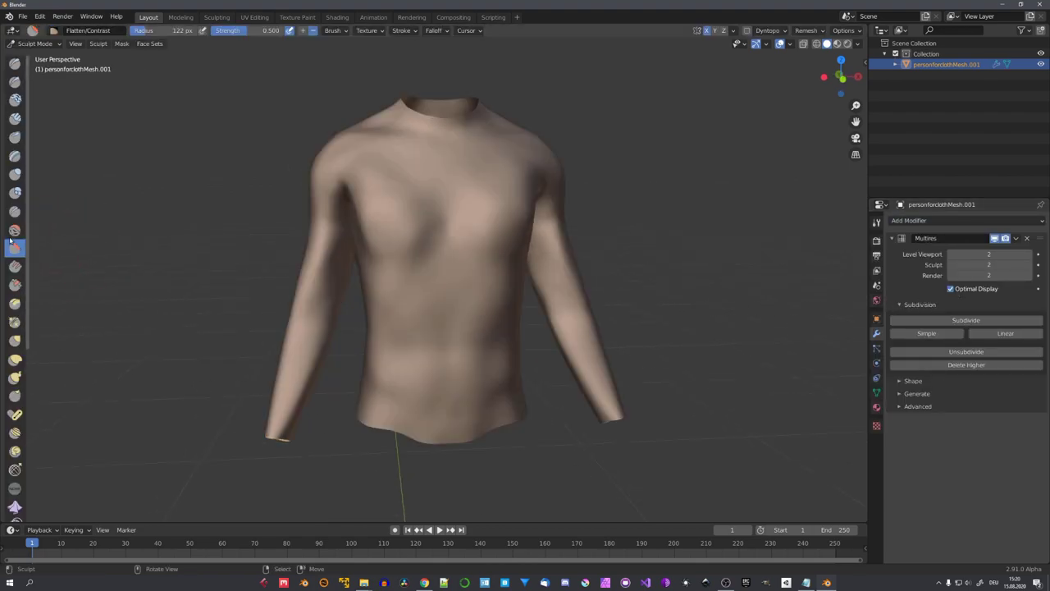
{"action": "left_click", "coordinate": [15, 230]}
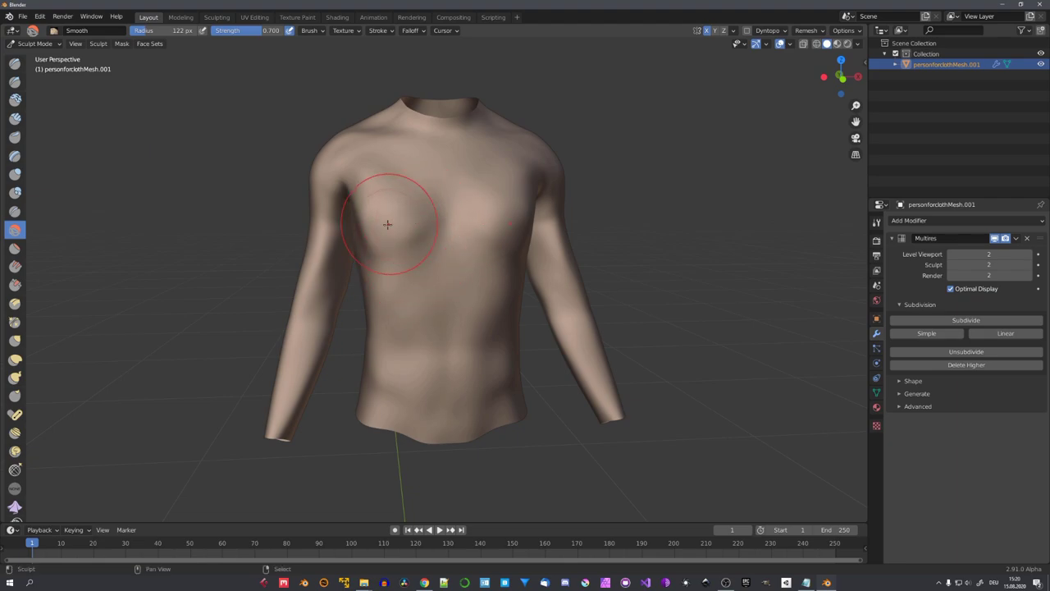
{"action": "scroll", "coordinate": [462, 240], "scroll_direction": "down", "scroll_amount": 3}
{"action": "middle_click_drag", "start_coordinate": [461, 241], "coordinate": [499, 248]}
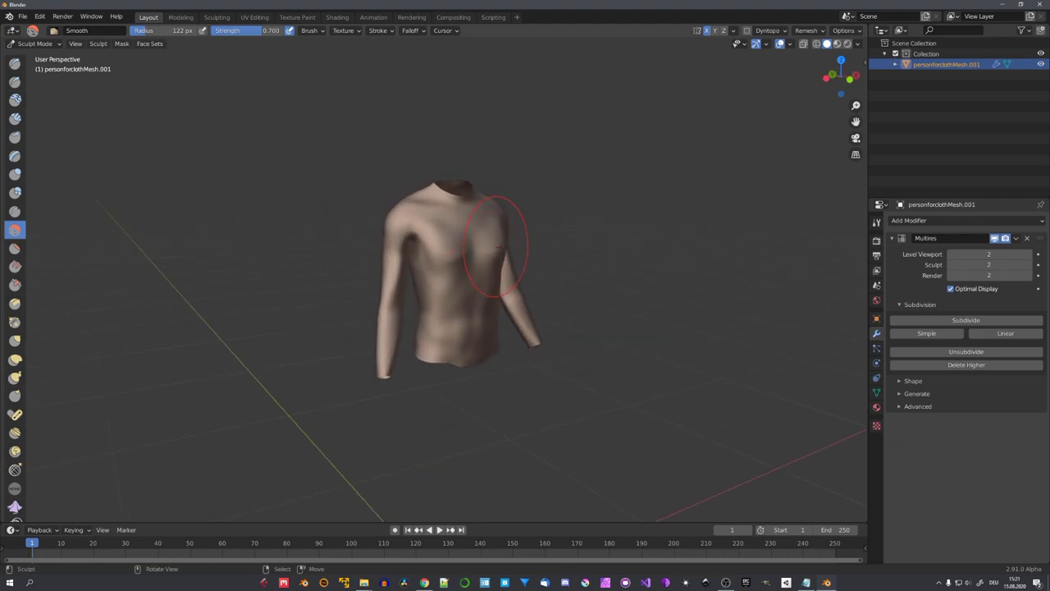
{"action": "scroll", "coordinate": [427, 314], "scroll_direction": "down", "scroll_amount": 2}
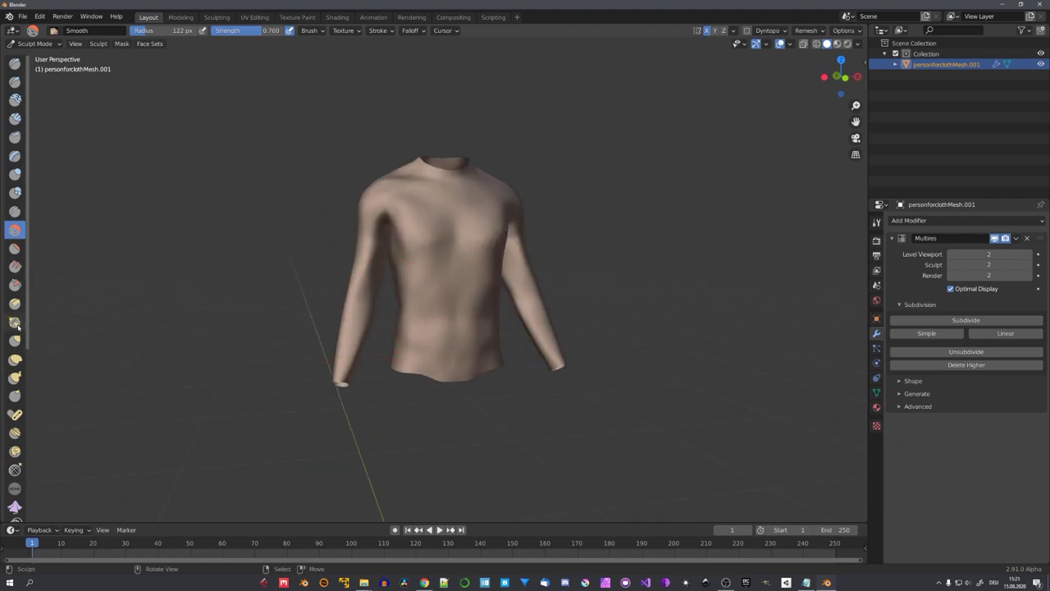
- Sculpt subtle fabric folds into the shirt using the Cloth brush with a 76 px radius
{"action": "scroll", "coordinate": [16, 329], "scroll_direction": "down", "scroll_amount": 5}
{"action": "scroll", "coordinate": [17, 327], "scroll_direction": "down", "scroll_amount": 3}
{"action": "left_click", "coordinate": [15, 293]}
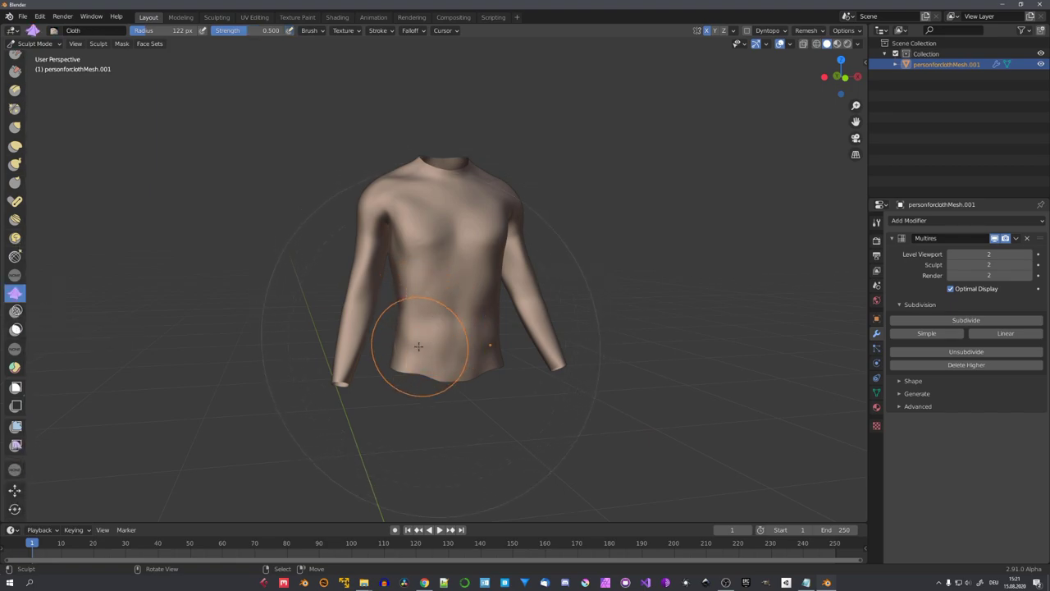
{"action": "key", "text": "f"}
{"action": "left_click", "coordinate": [407, 345]}
{"action": "scroll", "coordinate": [520, 267], "scroll_direction": "up", "scroll_amount": 3}
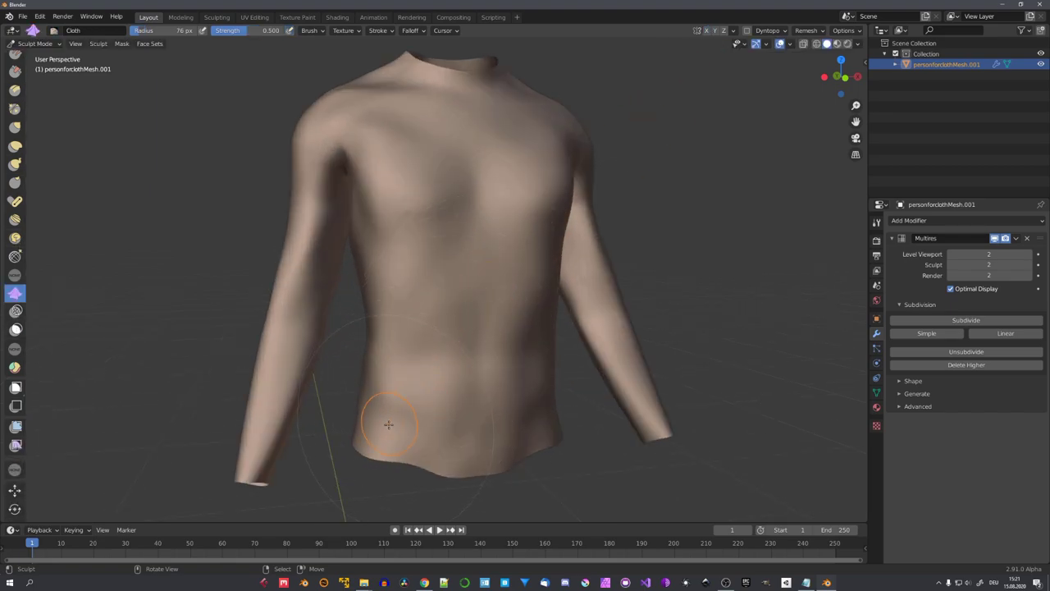
{"action": "key", "text": "shift+f"}
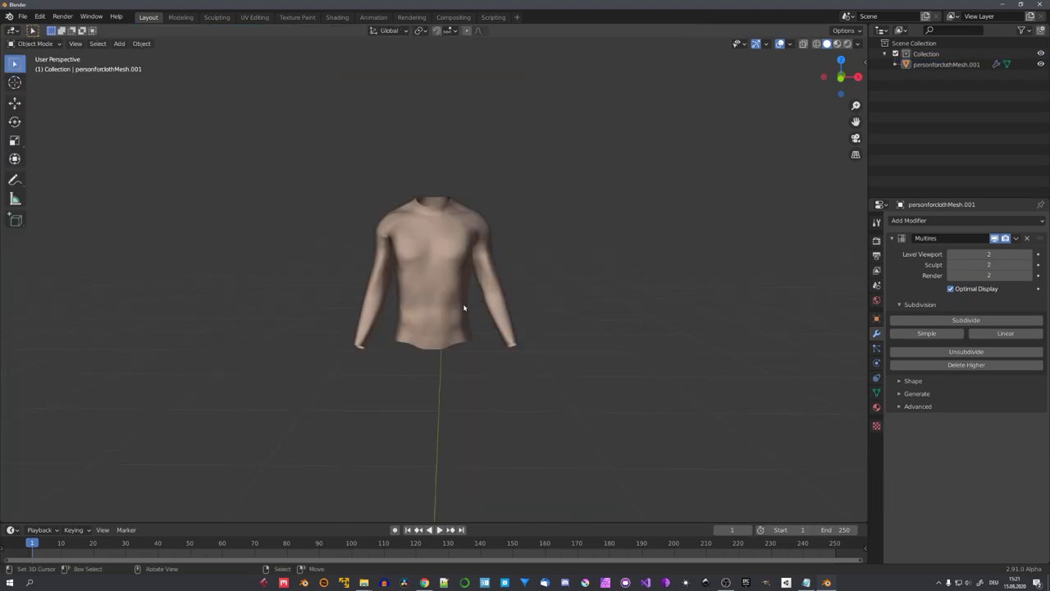
- Append the Blood Mat material, assign it to the shirt and show its node tree beside the 3D view
{"action": "scroll", "coordinate": [463, 308], "scroll_direction": "up", "scroll_amount": 4}
{"action": "middle_click_drag", "start_coordinate": [453, 305], "coordinate": [787, 257]}
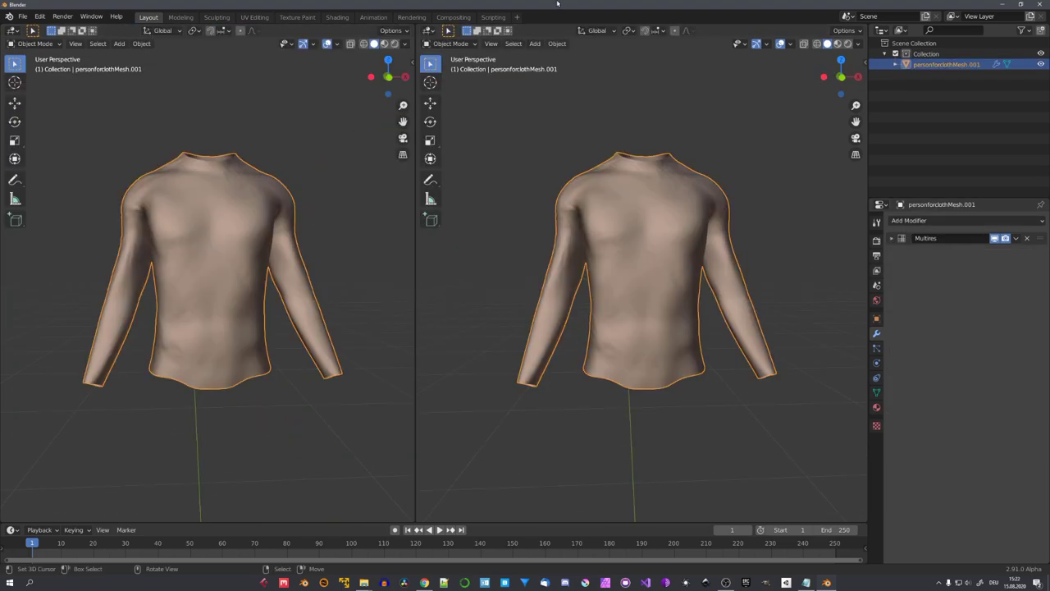
{"action": "left_click", "coordinate": [25, 17]}
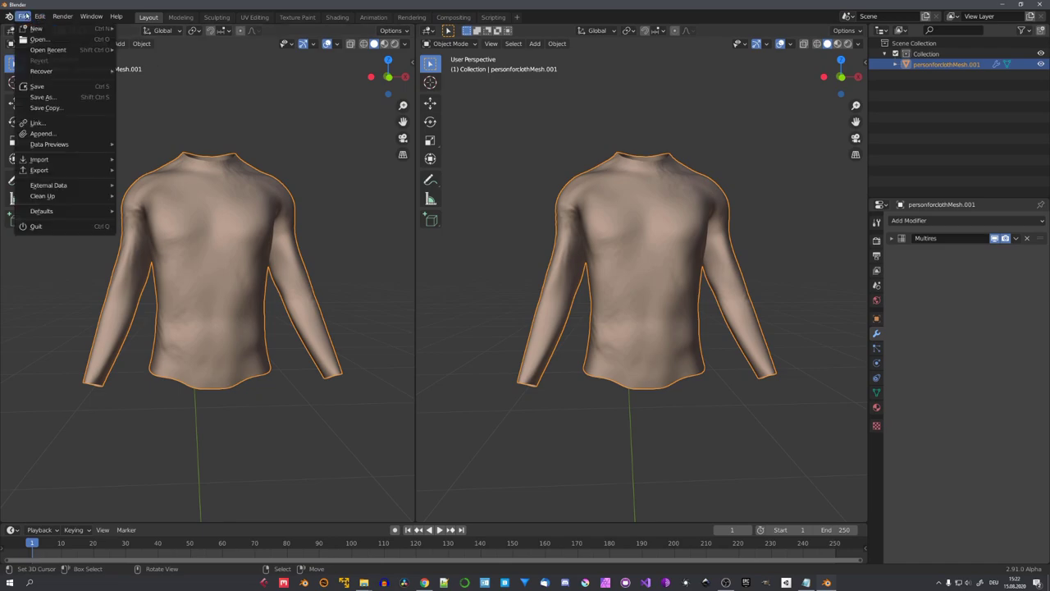
{"action": "left_click", "coordinate": [49, 131]}
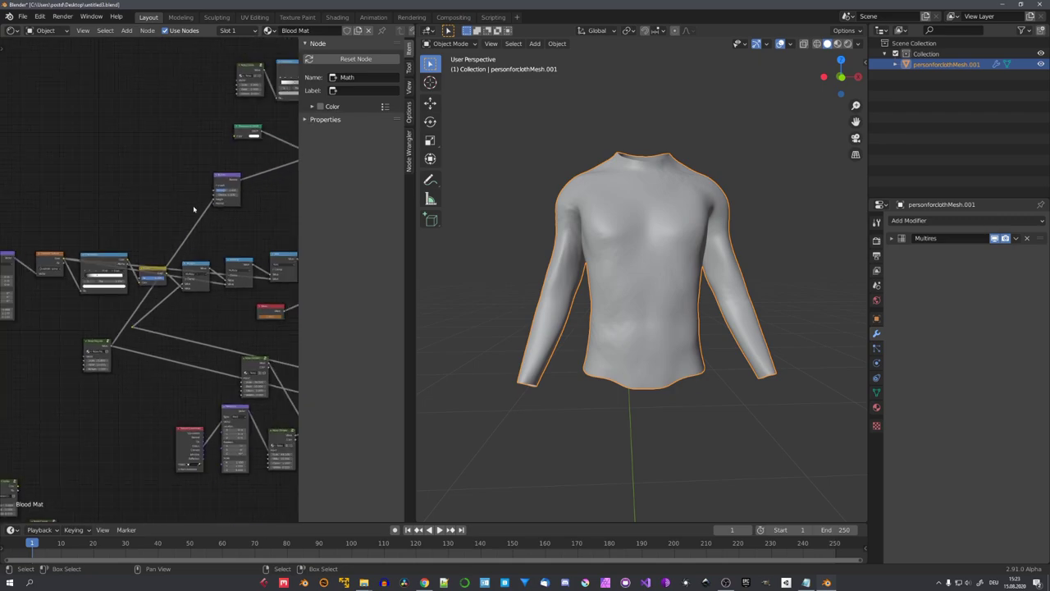
{"action": "key", "text": "h"}
{"action": "key", "text": "alt+h"}
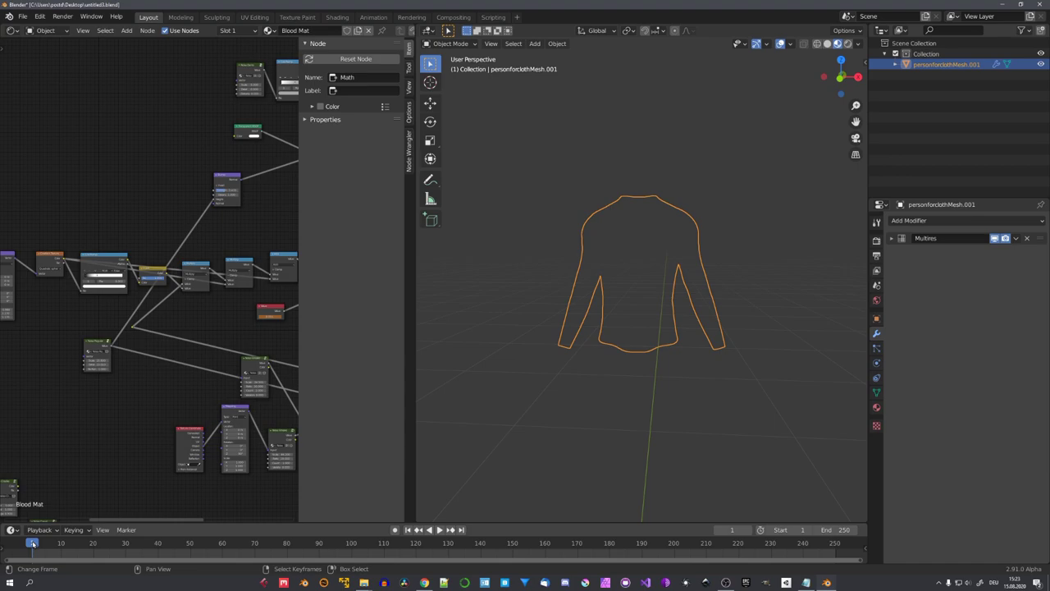
- Scrub to frame 177 and connect the Texture Coordinate node's UV output to the Scale node's Vector input, replacing Object
{"action": "key", "text": "space"}
{"action": "left_click_drag", "start_coordinate": [33, 544], "coordinate": [629, 518]}
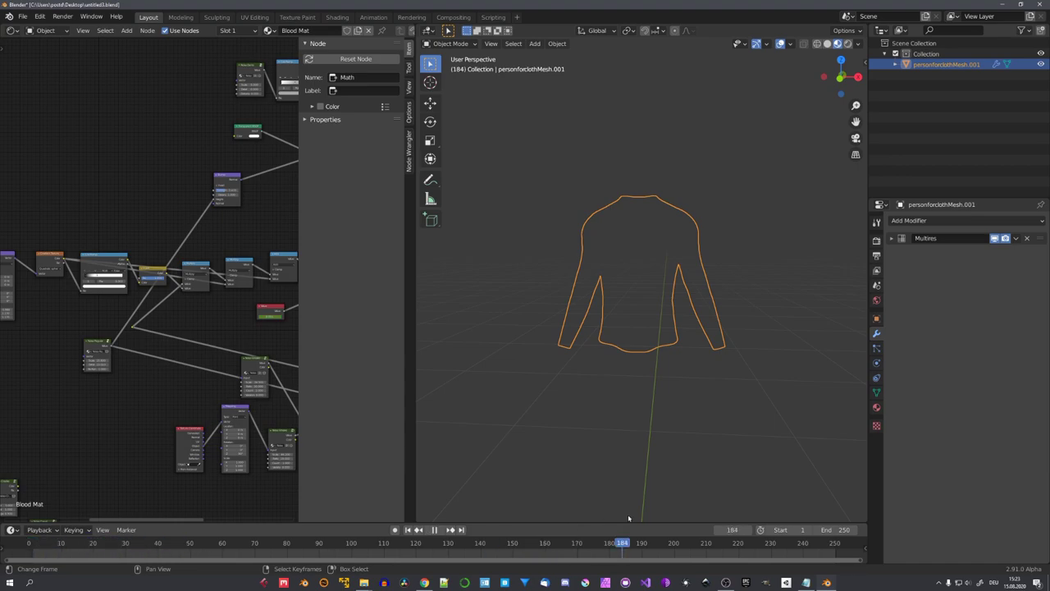
{"action": "key", "text": "space"}
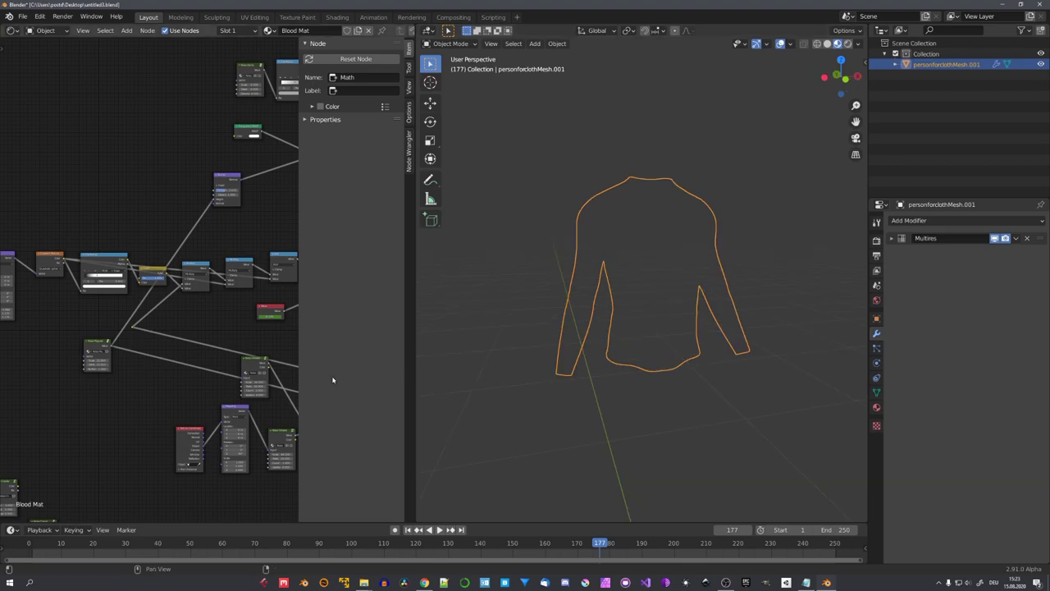
{"action": "scroll", "coordinate": [164, 328], "scroll_direction": "up", "scroll_amount": 4}
{"action": "middle_click_drag", "start_coordinate": [73, 315], "coordinate": [221, 322]}
{"action": "scroll", "coordinate": [144, 287], "scroll_direction": "up", "scroll_amount": 5}
{"action": "left_click_drag", "start_coordinate": [136, 241], "coordinate": [112, 240]}
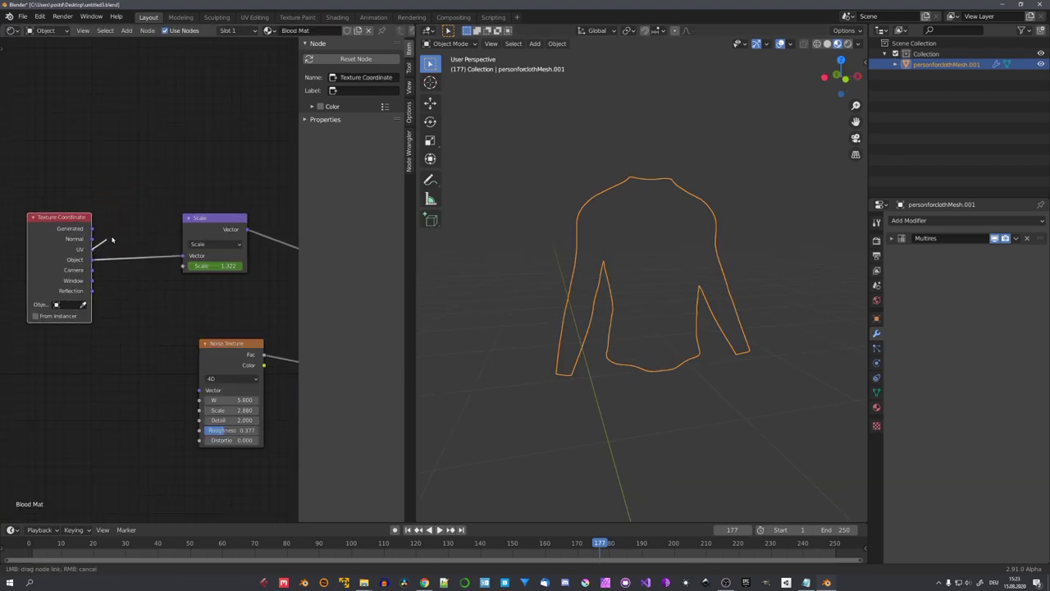
{"action": "left_click_drag", "start_coordinate": [181, 256], "coordinate": [182, 256]}
- Scrub the animation to frame 200 and examine how the stain maps onto the shirt from several sides
{"action": "middle_click_drag", "start_coordinate": [569, 320], "coordinate": [654, 392]}
{"action": "scroll", "coordinate": [586, 341], "scroll_direction": "up", "scroll_amount": 1}
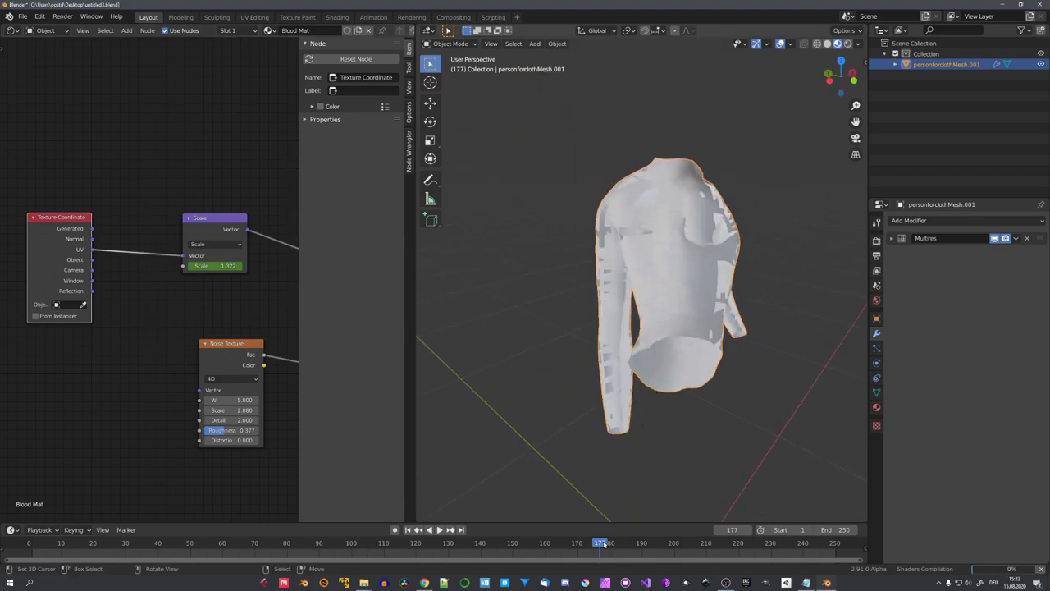
{"action": "left_click_drag", "start_coordinate": [447, 542], "coordinate": [675, 535]}
{"action": "scroll", "coordinate": [668, 407], "scroll_direction": "up", "scroll_amount": 2}
{"action": "middle_click_drag", "start_coordinate": [687, 457], "coordinate": [631, 411]}
{"action": "scroll", "coordinate": [630, 402], "scroll_direction": "down", "scroll_amount": 3}
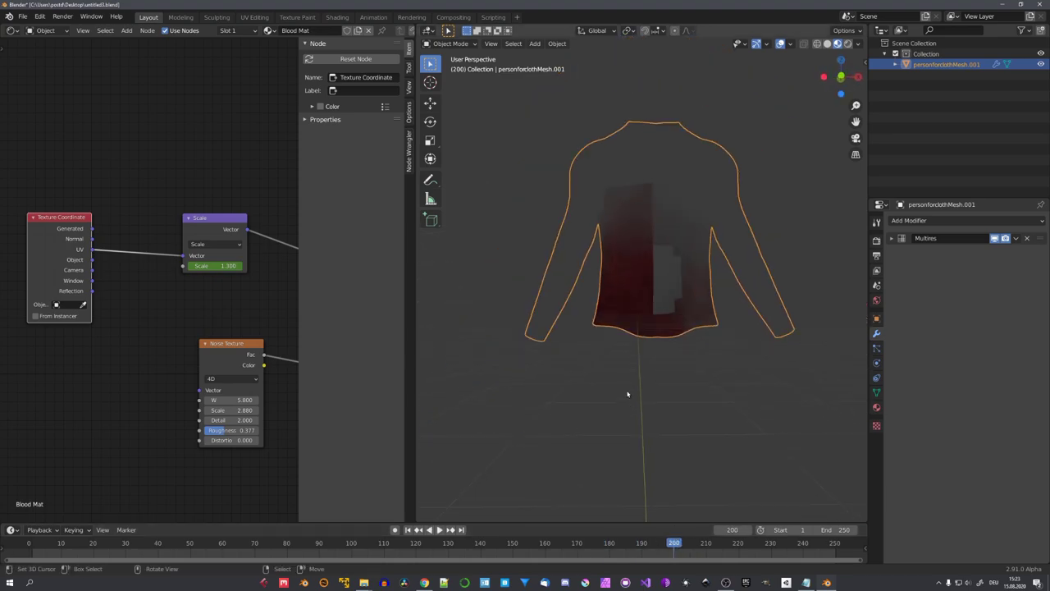
- Unwrap the entire shirt mesh with Project From View in front orthographic view and check the stain on the model
{"action": "key", "text": "KP_1"}
{"action": "middle_click_drag", "start_coordinate": [644, 342], "coordinate": [622, 376], "text": "shift"}
{"action": "scroll", "coordinate": [661, 366], "scroll_direction": "up", "scroll_amount": 3}
{"action": "key", "text": "Tab"}
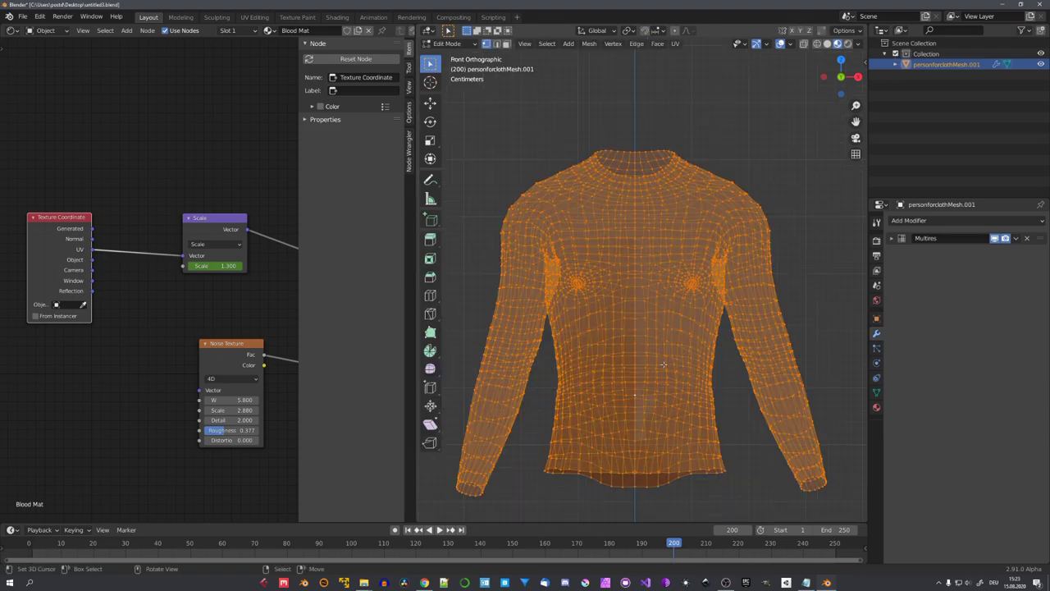
{"action": "key", "text": "u"}
{"action": "left_click", "coordinate": [652, 364]}
{"action": "key", "text": "u"}
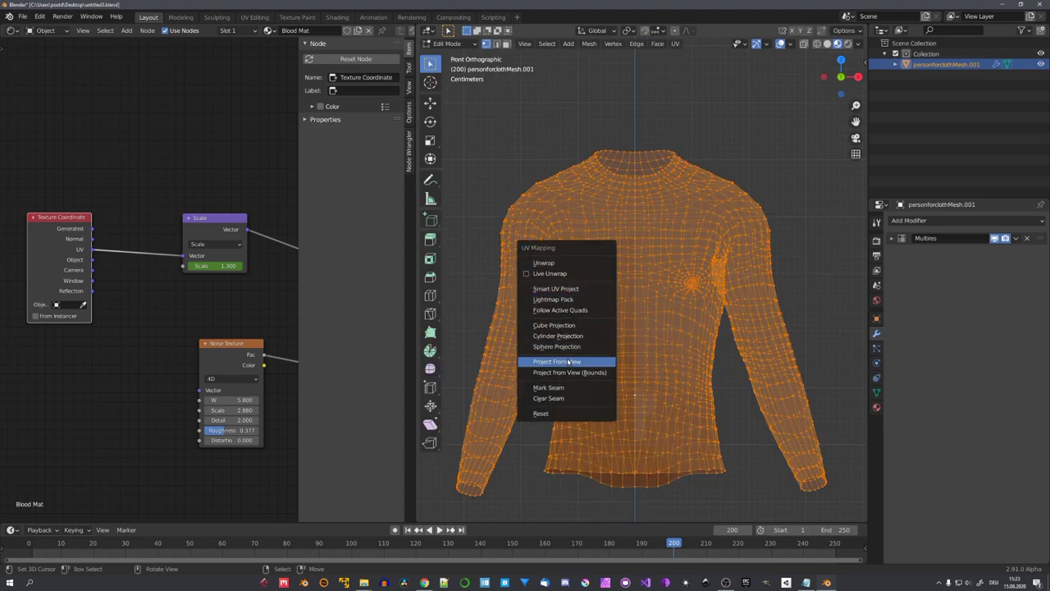
{"action": "left_click", "coordinate": [571, 363]}
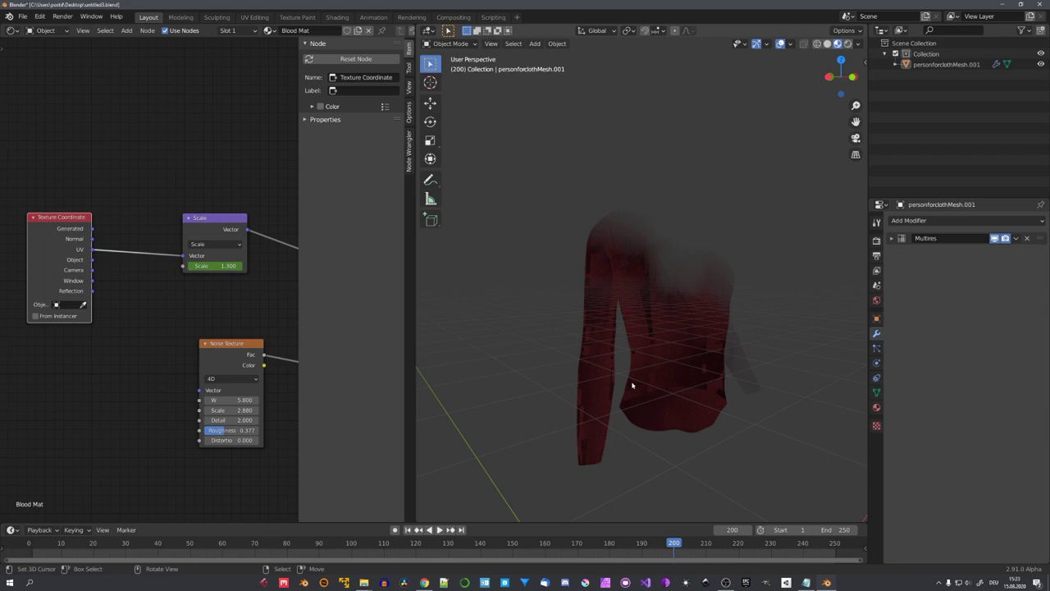
{"action": "left_click", "coordinate": [650, 380]}
{"action": "scroll", "coordinate": [666, 383], "scroll_direction": "up", "scroll_amount": 2}
{"action": "middle_click_drag", "start_coordinate": [669, 389], "coordinate": [669, 364]}
{"action": "scroll", "coordinate": [667, 387], "scroll_direction": "down", "scroll_amount": 3}
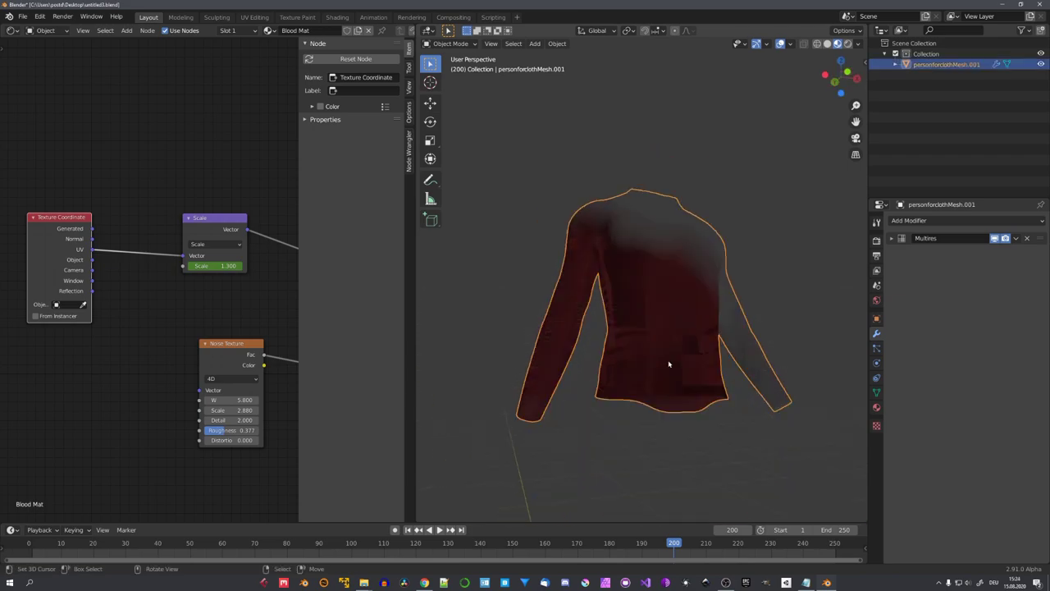
- Show the shirt's mesh in front-view Edit Mode and split the node editor to open a UV editor above it
{"action": "key", "text": "KP_1"}
{"action": "key", "text": "Tab"}
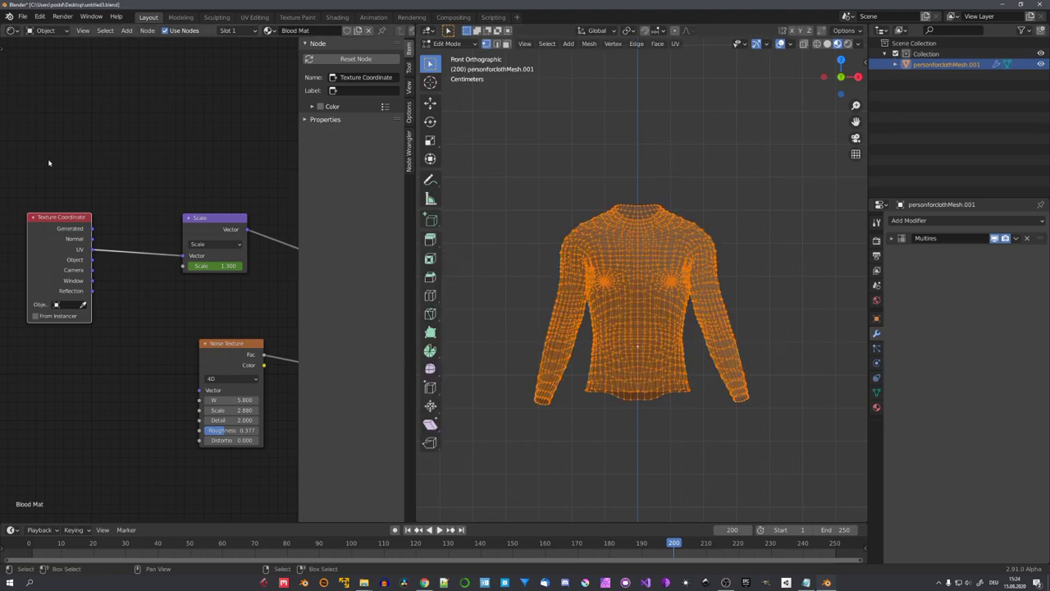
{"action": "left_click_drag", "start_coordinate": [3, 33], "coordinate": [8, 216]}
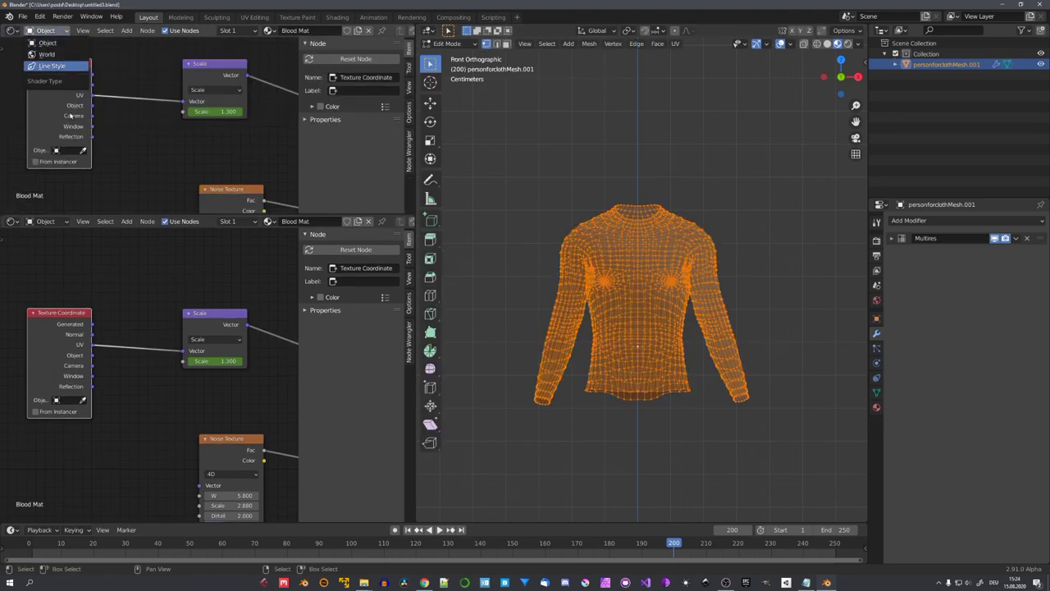
{"action": "left_click", "coordinate": [10, 30]}
{"action": "left_click", "coordinate": [41, 94]}
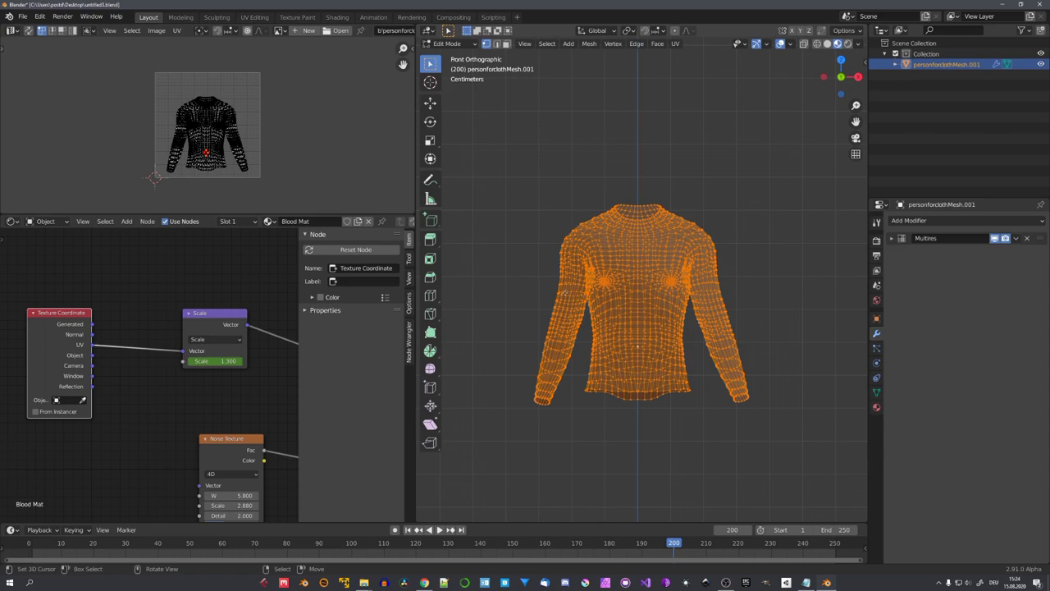
- Move the shirt's whole UV layout down and to the left so the chest lies over the UV origin, and leave Edit Mode
{"action": "key", "text": "a"}
{"action": "key", "text": "g"}
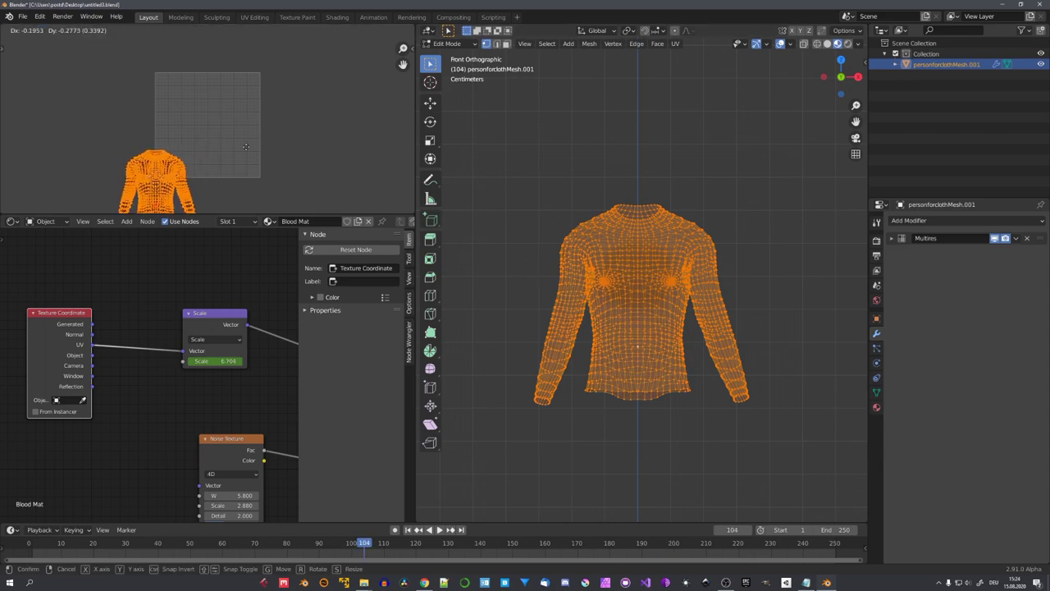
{"action": "left_click", "coordinate": [229, 167]}
{"action": "key", "text": "Tab"}
{"action": "key", "text": "alt+a"}
- Scrub back to frame 94 and examine the blood stain on the chest from different angles
{"action": "scroll", "coordinate": [646, 302], "scroll_direction": "up", "scroll_amount": 4}
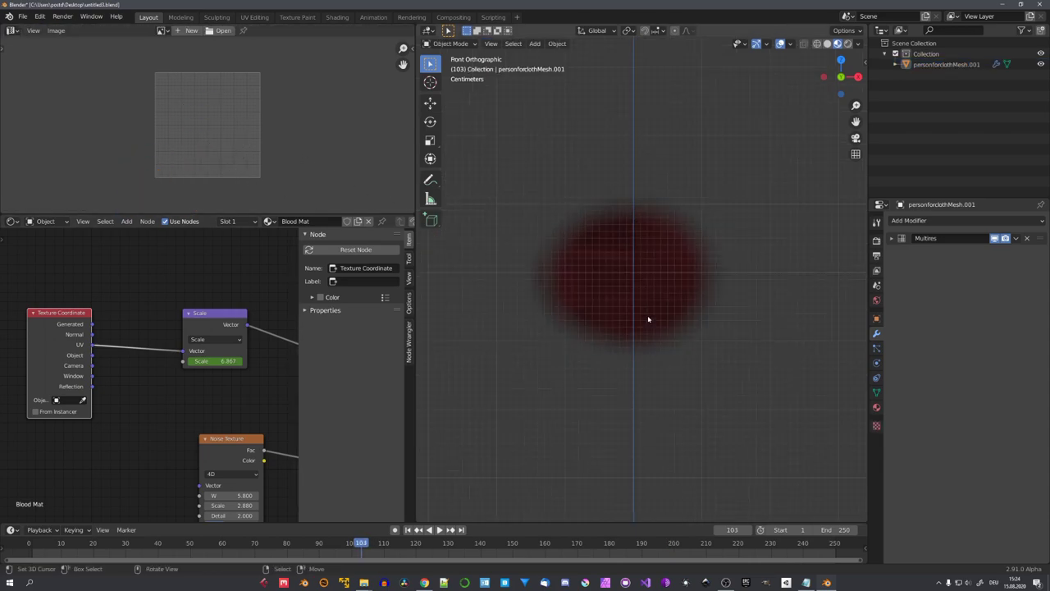
{"action": "key", "text": "Left"}
{"action": "middle_click_drag", "start_coordinate": [586, 323], "coordinate": [603, 344]}
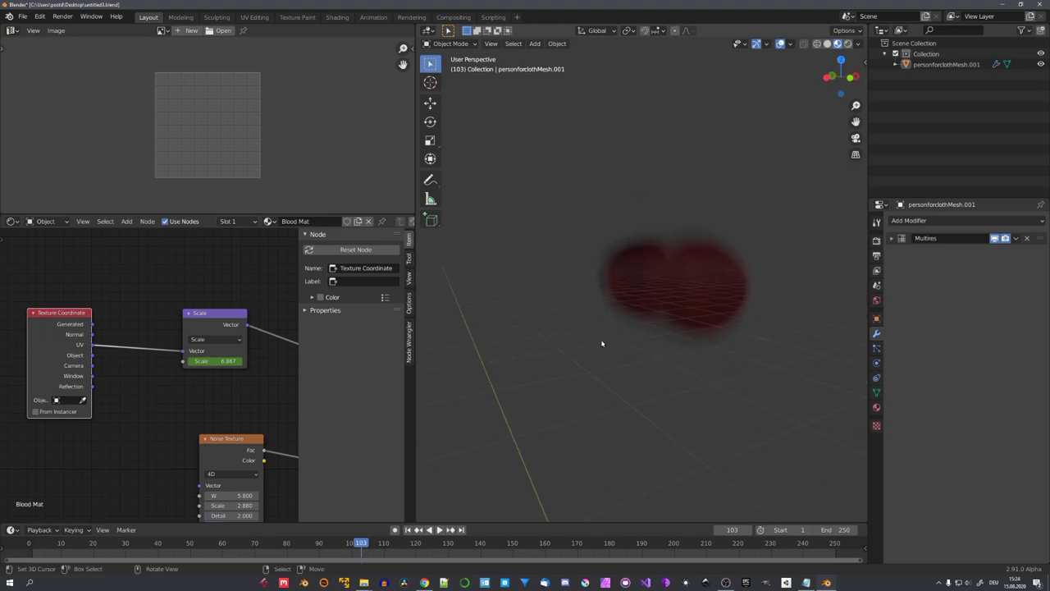
{"action": "left_click_drag", "start_coordinate": [362, 543], "coordinate": [332, 535]}
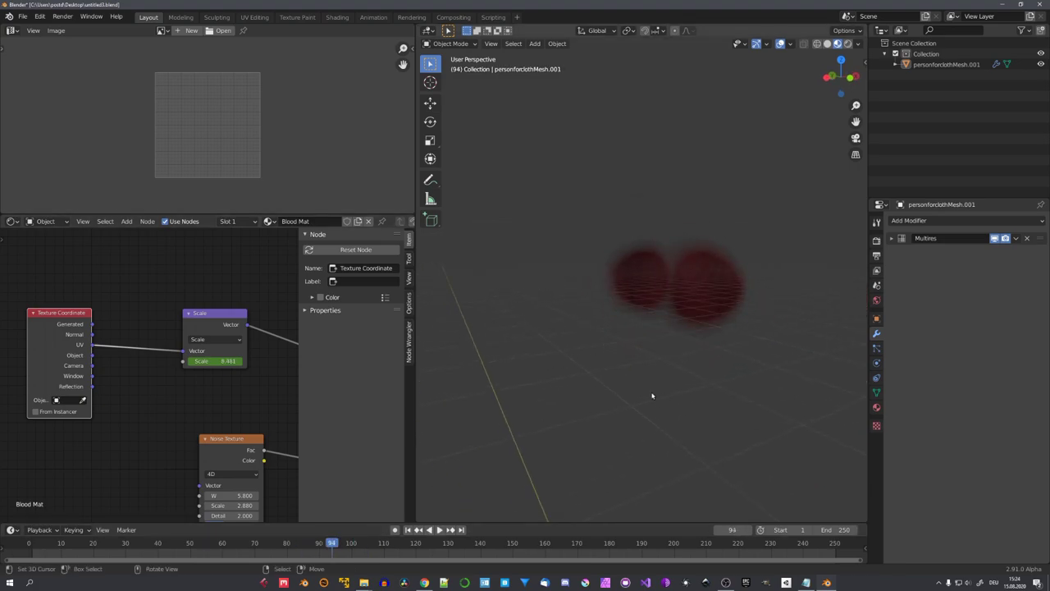
{"action": "middle_click_drag", "start_coordinate": [652, 397], "coordinate": [571, 378]}
- Hide the node editor's sidebar and move the Transparent BSDF node closer to the final Mix Shader
{"action": "scroll", "coordinate": [271, 366], "scroll_direction": "down", "scroll_amount": 4}
{"action": "key", "text": "n"}
{"action": "middle_click_drag", "start_coordinate": [272, 366], "coordinate": [200, 347]}
{"action": "scroll", "coordinate": [199, 347], "scroll_direction": "down", "scroll_amount": 2}
{"action": "scroll", "coordinate": [199, 347], "scroll_direction": "up", "scroll_amount": 2}
{"action": "middle_click_drag", "start_coordinate": [369, 352], "coordinate": [370, 439]}
{"action": "left_click_drag", "start_coordinate": [164, 323], "coordinate": [245, 377]}
{"action": "left_click", "coordinate": [224, 407]}
{"action": "scroll", "coordinate": [295, 400], "scroll_direction": "up", "scroll_amount": 4}
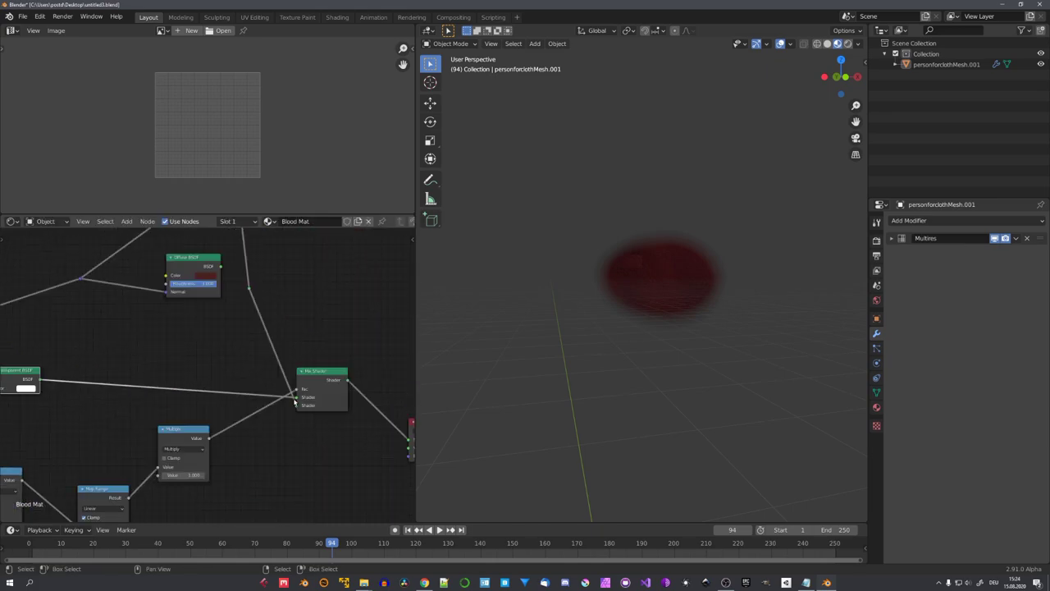
{"action": "middle_click_drag", "start_coordinate": [292, 400], "coordinate": [336, 393]}
{"action": "key", "text": "g"}
{"action": "left_click", "coordinate": [330, 394]}
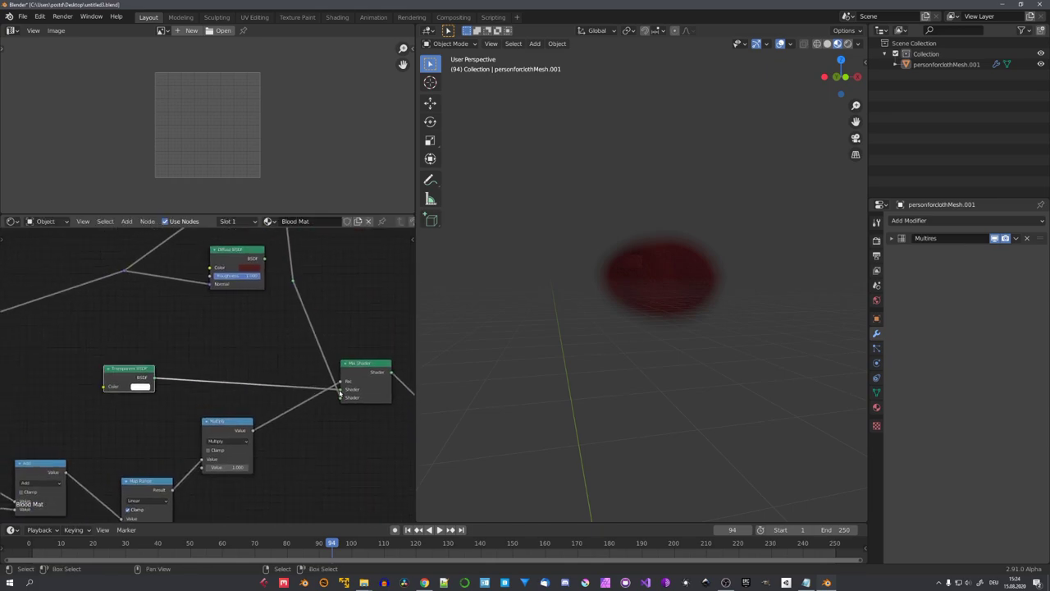
- Add a Diffuse BSDF node and connect it to the final Mix Shader's first shader input in place of the Transparent BSDF
{"action": "key", "text": "shift+a"}
{"action": "left_click", "coordinate": [215, 337]}
{"action": "type", "text": "dif"}
{"action": "key", "text": "Return"}
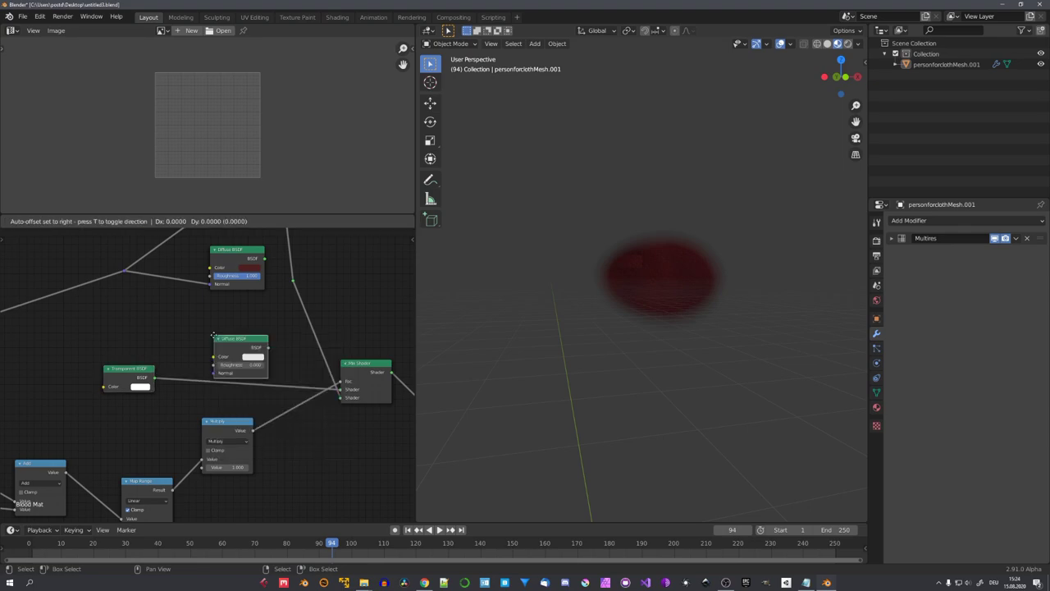
{"action": "left_click", "coordinate": [184, 314]}
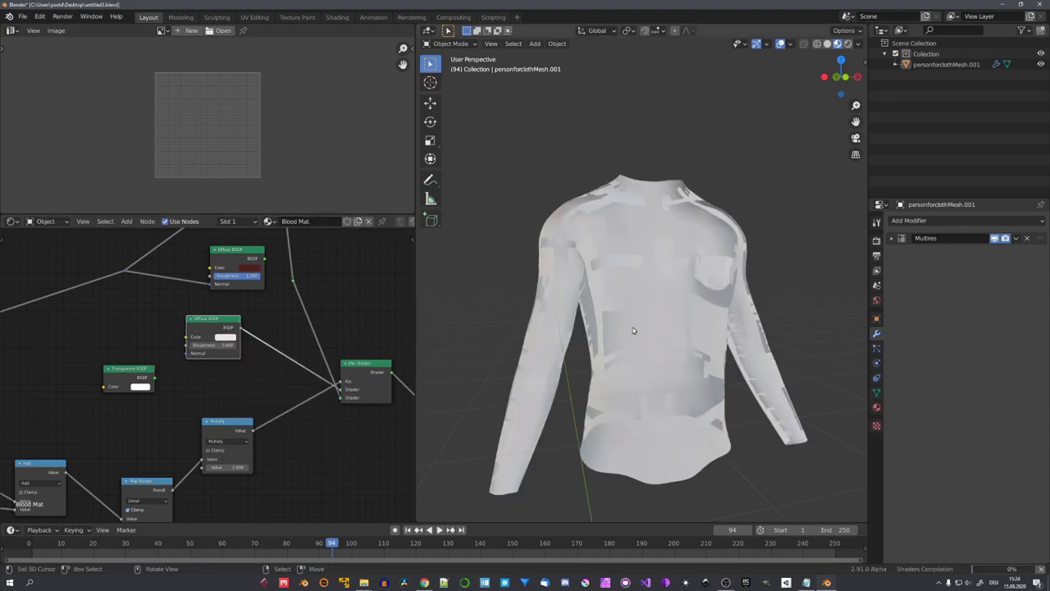
- Turn off Show Backface in the Blood Mat material settings and deselect the shirt
{"action": "middle_click_drag", "start_coordinate": [607, 348], "coordinate": [617, 346]}
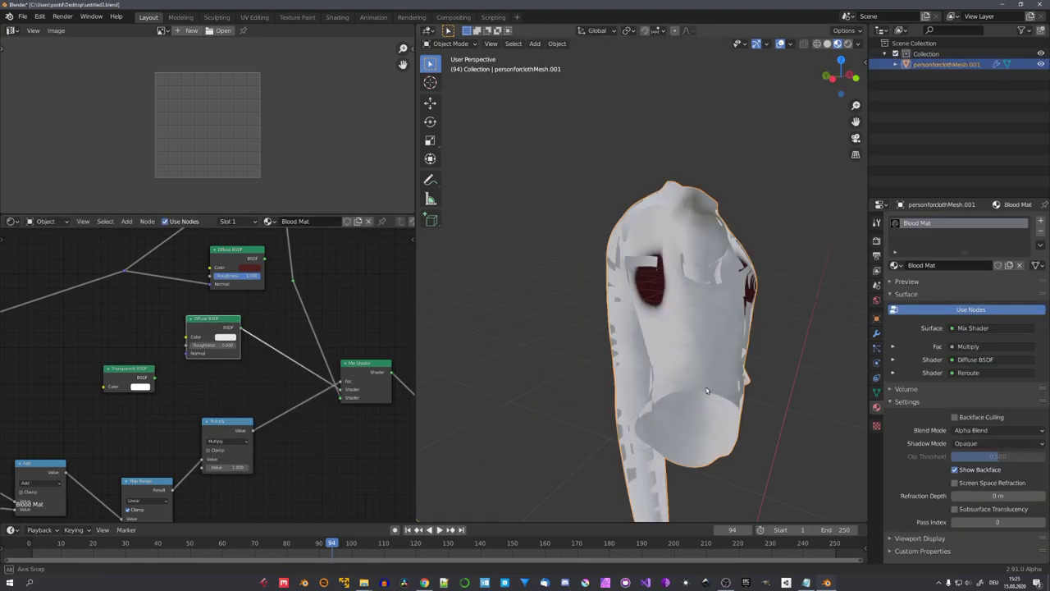
{"action": "middle_click_drag", "start_coordinate": [697, 305], "coordinate": [780, 398]}
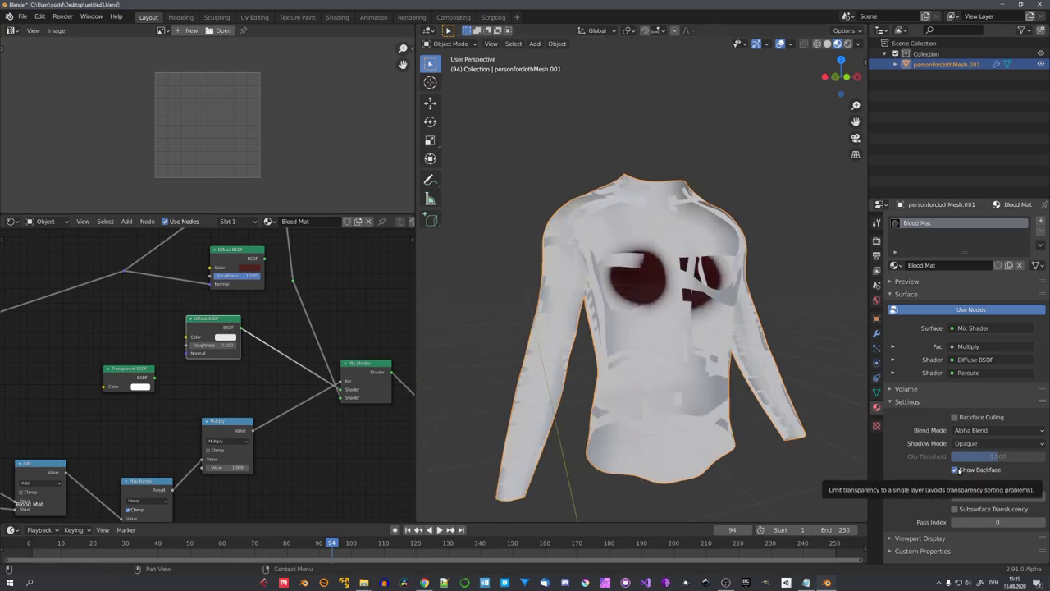
{"action": "left_click", "coordinate": [955, 470]}
{"action": "middle_click_drag", "start_coordinate": [723, 383], "coordinate": [657, 384]}
{"action": "key", "text": "alt+a"}
- Play and scrub the animation around frame 103 to examine the stain spreading across the shirt's chest
{"action": "scroll", "coordinate": [650, 373], "scroll_direction": "up", "scroll_amount": 6}
{"action": "key", "text": "space"}
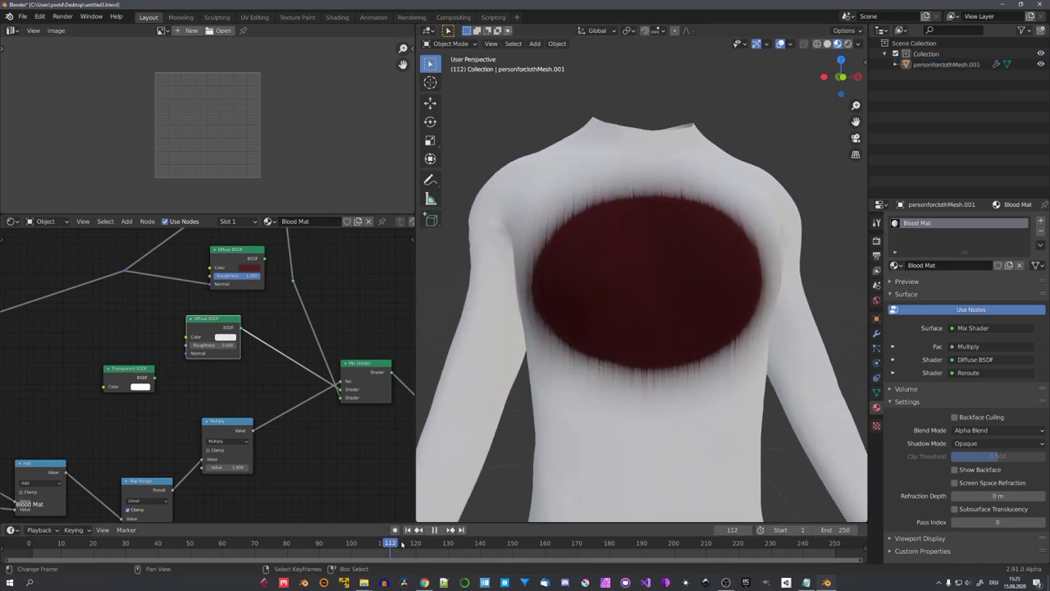
{"action": "key", "text": "space"}
{"action": "left_click_drag", "start_coordinate": [493, 541], "coordinate": [361, 528]}
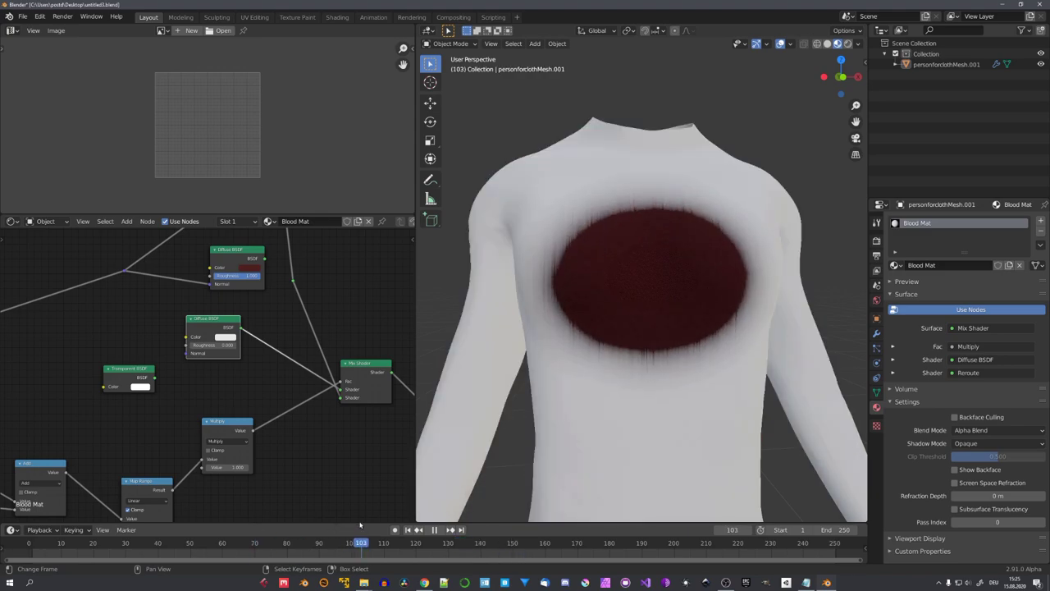
- Scrub the animation between frames 76 and 107 and examine the stain's spread on the shirt from an angle
{"action": "scroll", "coordinate": [254, 433], "scroll_direction": "down", "scroll_amount": 3}
{"action": "scroll", "coordinate": [255, 433], "scroll_direction": "up", "scroll_amount": 6}
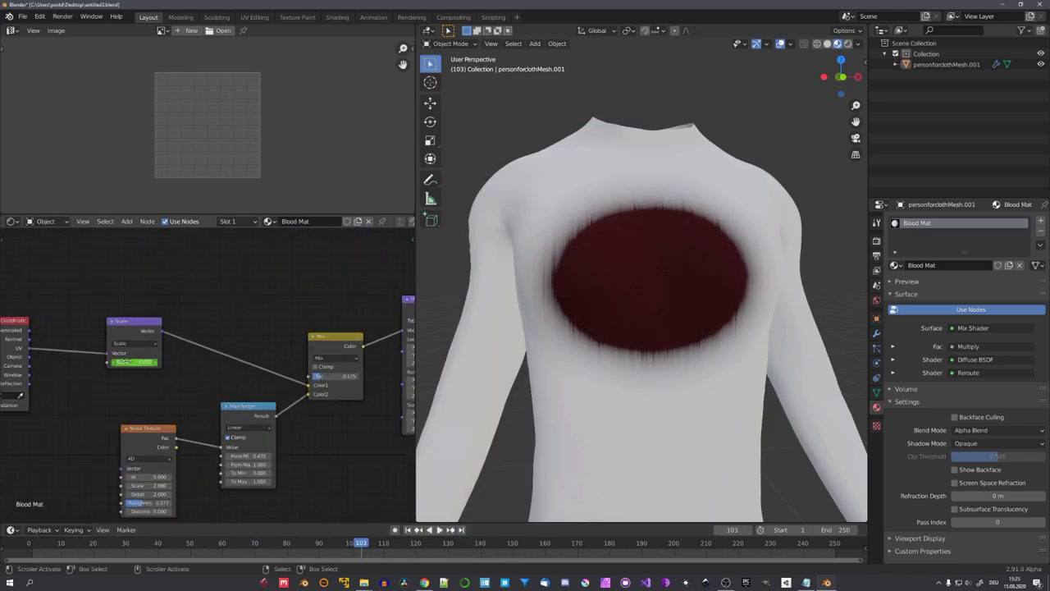
{"action": "scroll", "coordinate": [213, 383], "scroll_direction": "down", "scroll_amount": 4}
{"action": "left_click_drag", "start_coordinate": [360, 538], "coordinate": [274, 537]}
{"action": "scroll", "coordinate": [607, 317], "scroll_direction": "down", "scroll_amount": 1}
{"action": "middle_click_drag", "start_coordinate": [607, 317], "coordinate": [648, 319]}
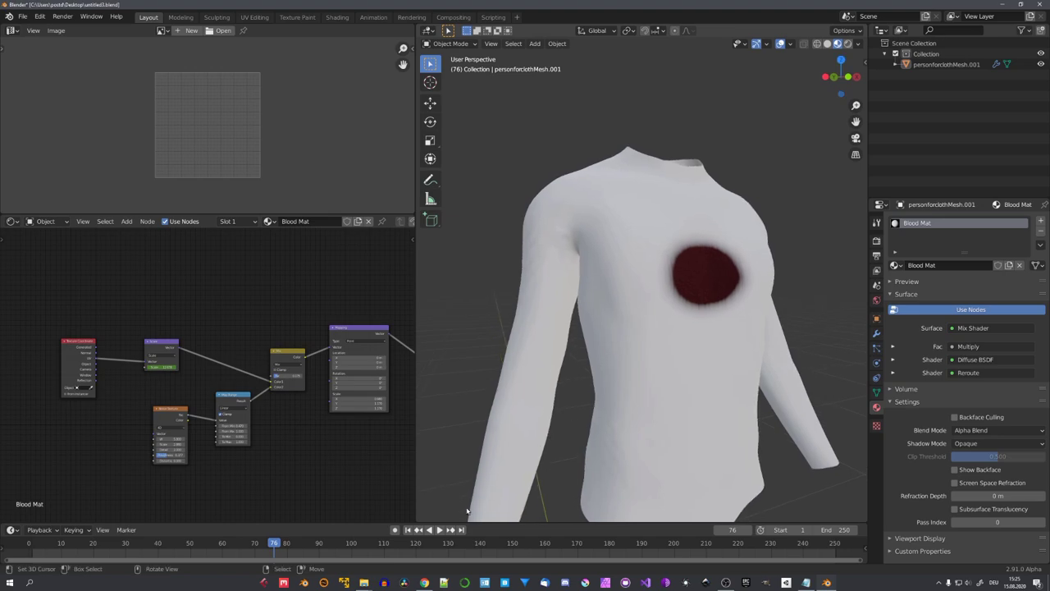
{"action": "left_click_drag", "start_coordinate": [476, 543], "coordinate": [374, 547]}
{"action": "scroll", "coordinate": [640, 398], "scroll_direction": "up", "scroll_amount": 1}
{"action": "middle_click_drag", "start_coordinate": [640, 398], "coordinate": [638, 411]}
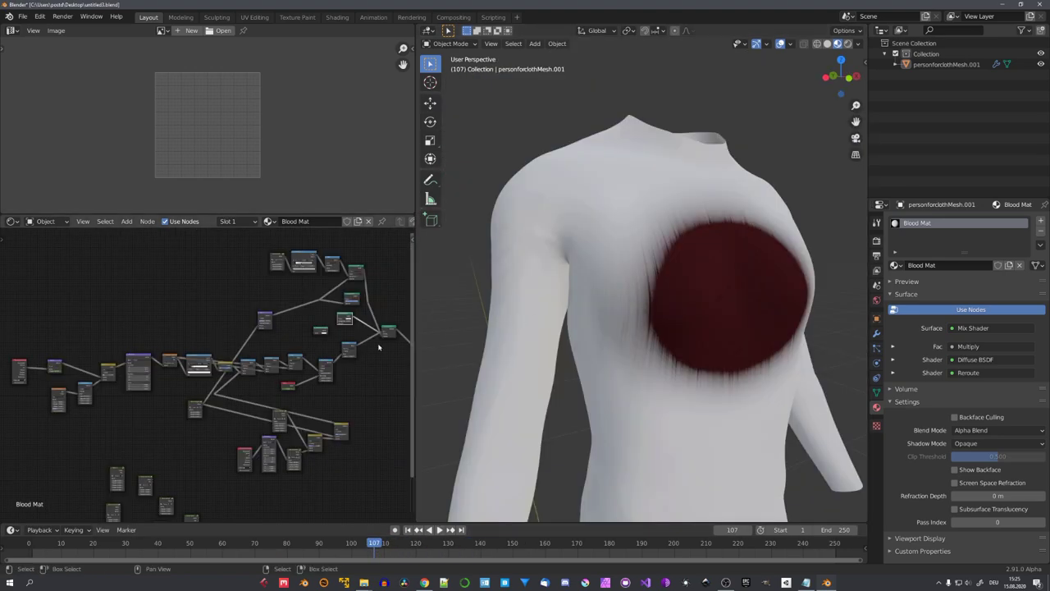
- Delete the unused Transparent BSDF and the white Diffuse BSDF feeding the final Mix Shader
{"action": "middle_click_drag", "start_coordinate": [374, 348], "coordinate": [321, 357]}
{"action": "scroll", "coordinate": [321, 358], "scroll_direction": "up", "scroll_amount": 1}
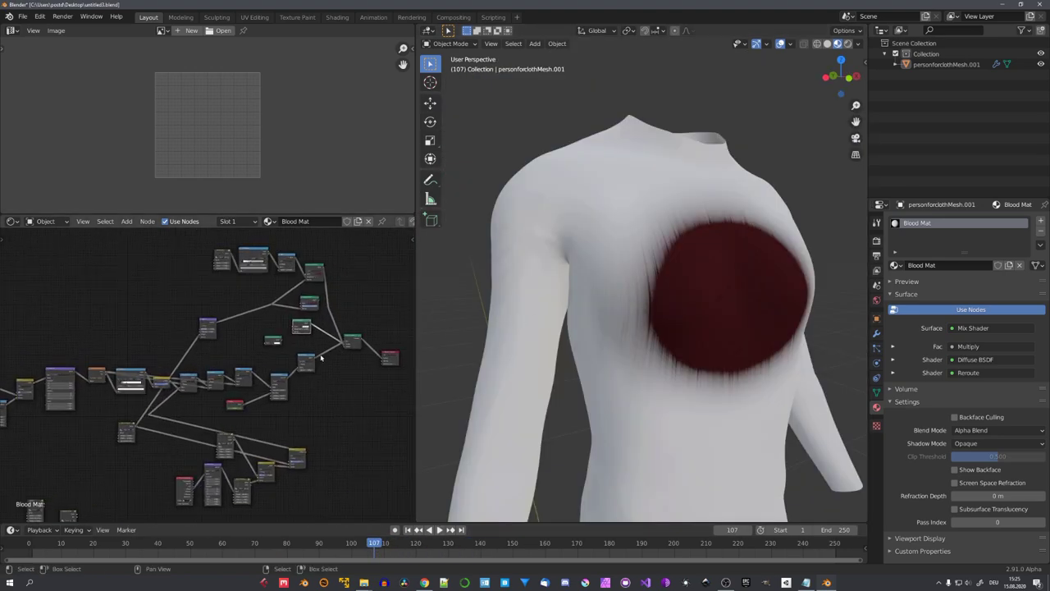
{"action": "scroll", "coordinate": [321, 358], "scroll_direction": "up", "scroll_amount": 3}
{"action": "key", "text": "x"}
{"action": "middle_click_drag", "start_coordinate": [284, 325], "coordinate": [217, 353]}
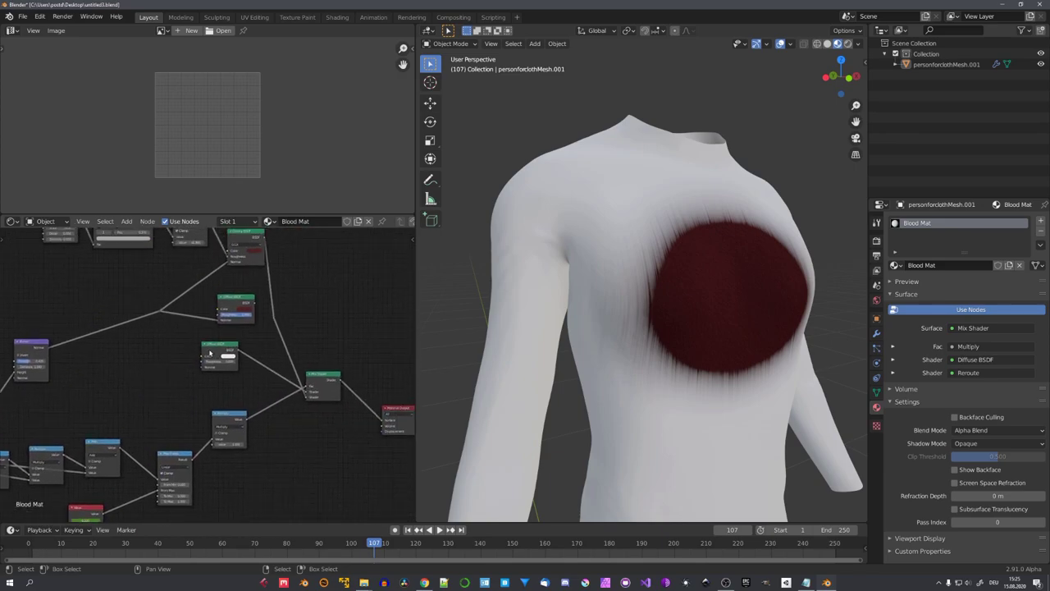
{"action": "left_click", "coordinate": [213, 354]}
{"action": "key", "text": "x"}
- Add a Principled BSDF, connect it to the final Mix Shader's first shader input and move it clear of the node tree
{"action": "scroll", "coordinate": [211, 358], "scroll_direction": "up", "scroll_amount": 4}
{"action": "key", "text": "shift+a"}
{"action": "left_click", "coordinate": [207, 362]}
{"action": "type", "text": "p"}
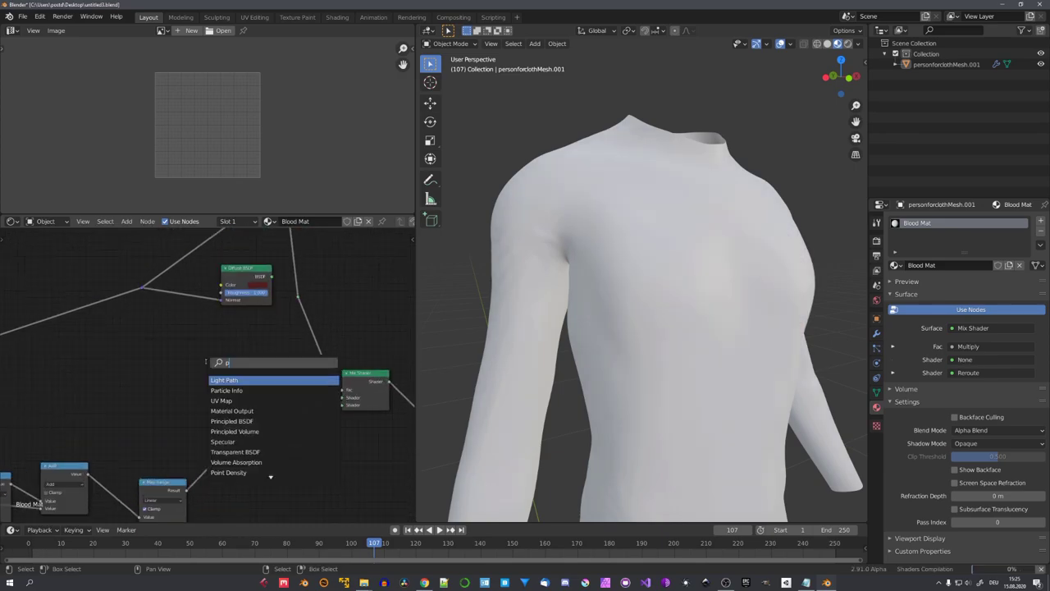
{"action": "left_click", "coordinate": [232, 421]}
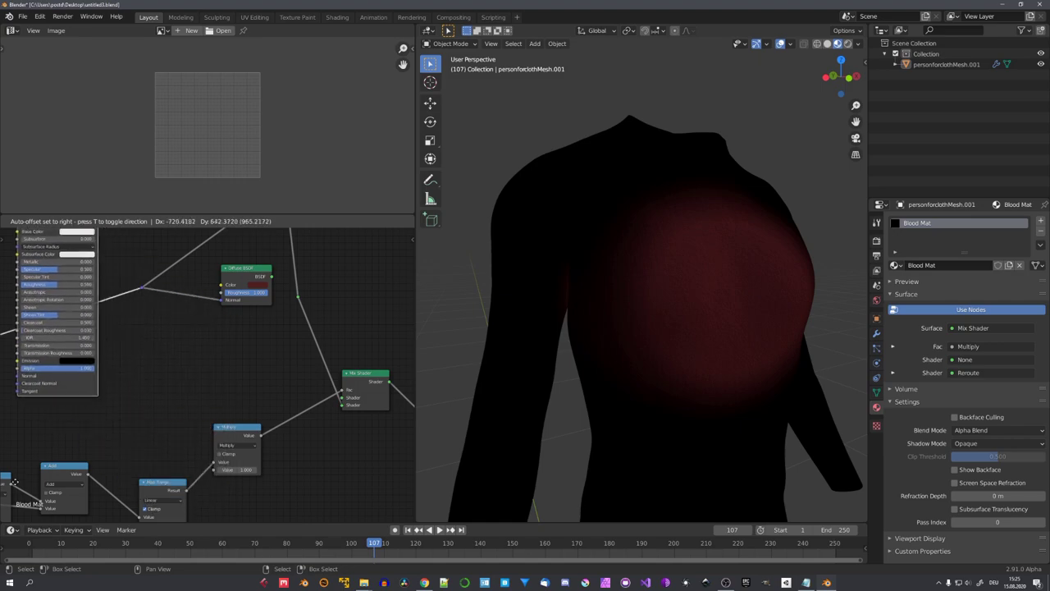
{"action": "left_click_drag", "start_coordinate": [317, 254], "coordinate": [256, 399]}
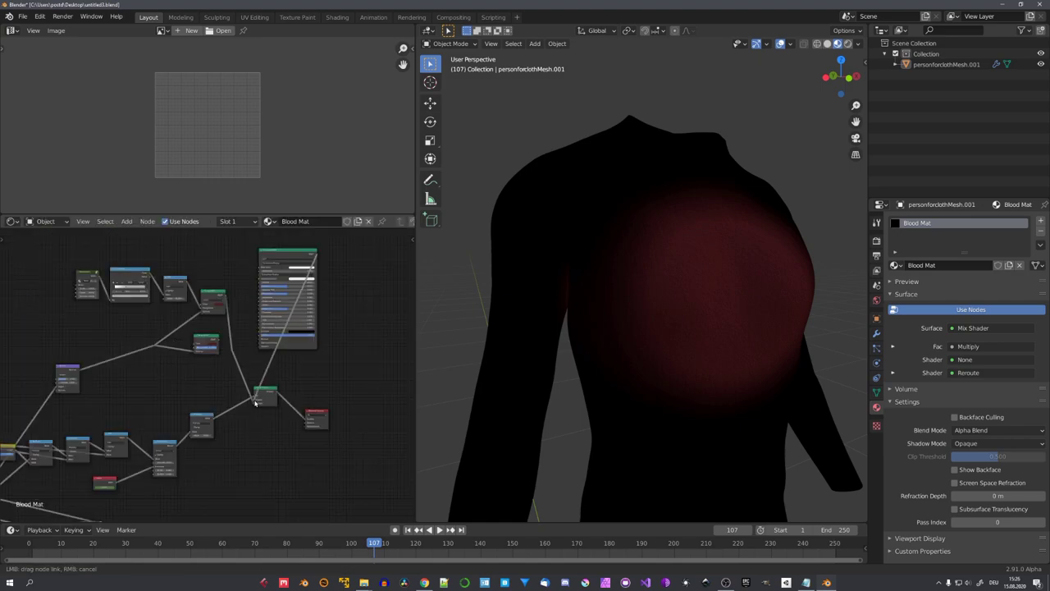
{"action": "middle_click_drag", "start_coordinate": [289, 256], "coordinate": [307, 372]}
{"action": "left_click_drag", "start_coordinate": [307, 372], "coordinate": [3, 276]}
{"action": "middle_click_drag", "start_coordinate": [3, 276], "coordinate": [149, 334]}
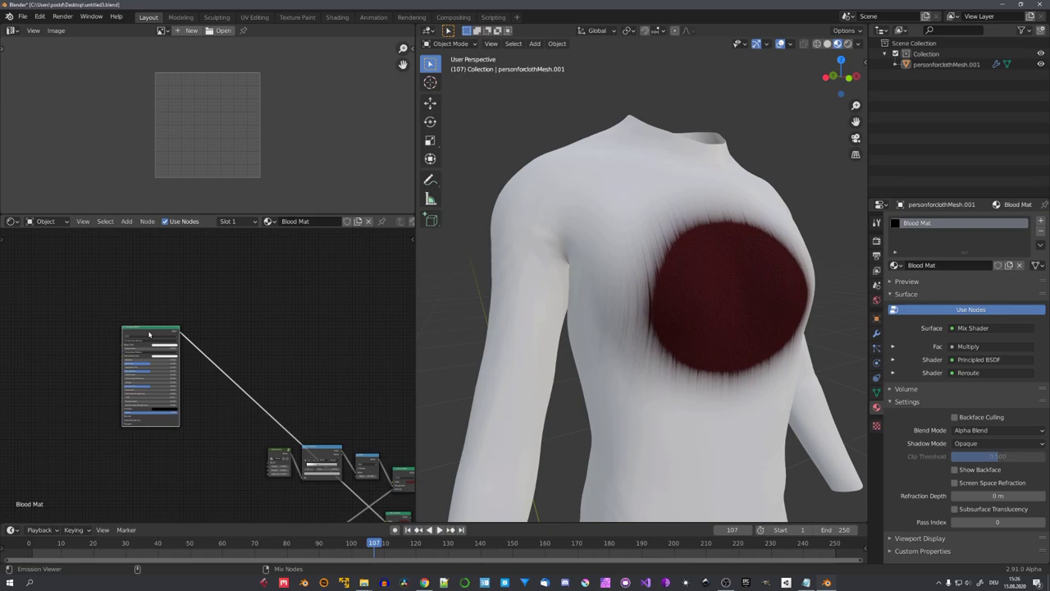
- Load all five Fabric036_8K texture maps onto the Principled BSDF with Node Wrangler's Principled Texture Setup
{"action": "key", "text": "ctrl+shift+t"}
{"action": "left_click_drag", "start_coordinate": [620, 313], "coordinate": [418, 171]}
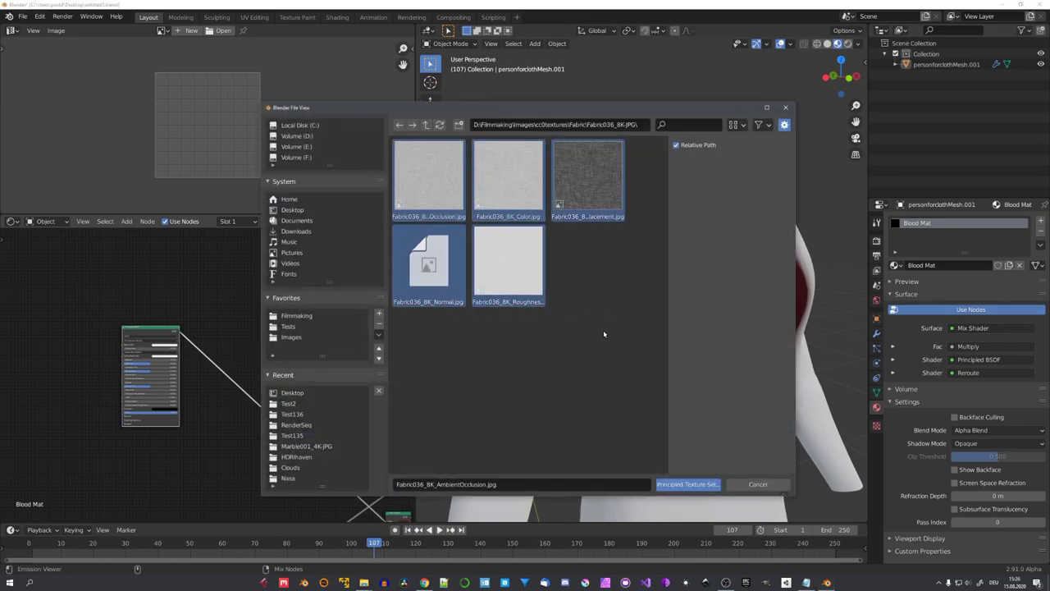
{"action": "left_click", "coordinate": [700, 483]}
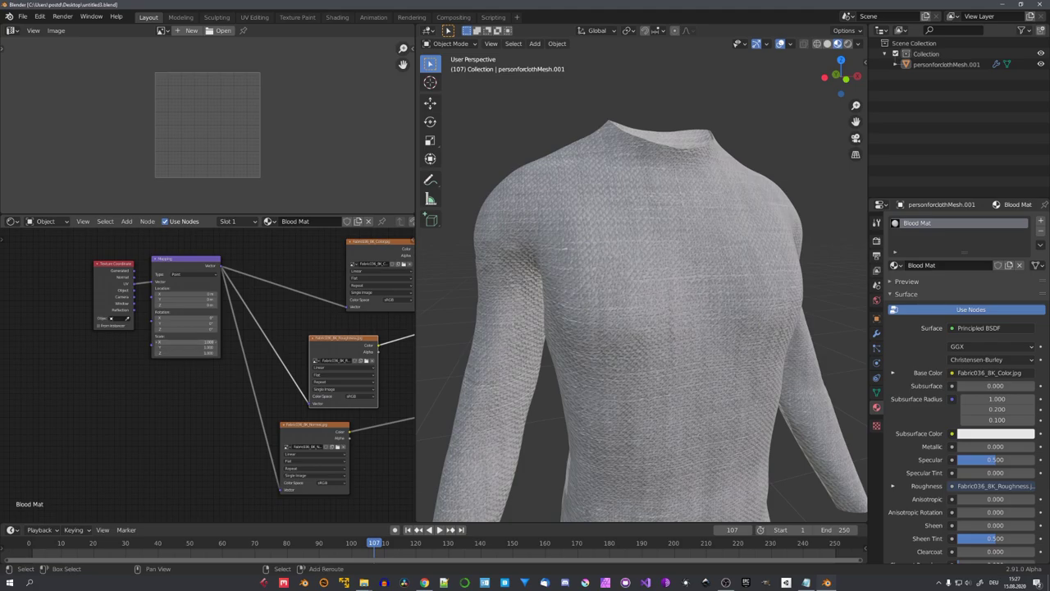
- Increase the X, Y and Z scale of the Mapping node that drives the fabric textures
{"action": "scroll", "coordinate": [177, 382], "scroll_direction": "down", "scroll_amount": 8}
{"action": "middle_click_drag", "start_coordinate": [169, 410], "coordinate": [248, 300]}
{"action": "scroll", "coordinate": [244, 325], "scroll_direction": "down", "scroll_amount": 6}
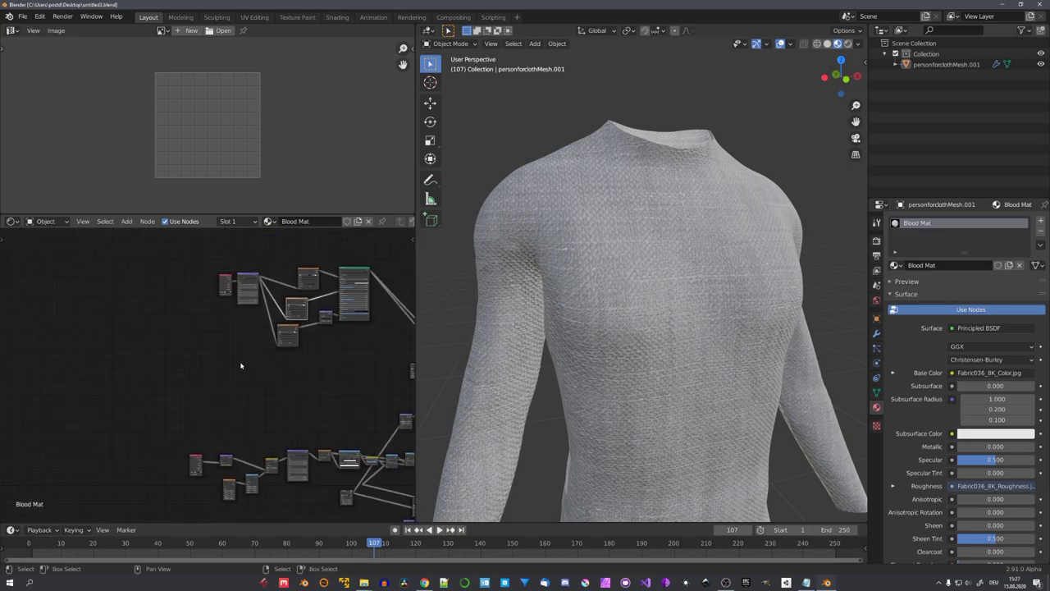
{"action": "scroll", "coordinate": [202, 436], "scroll_direction": "up", "scroll_amount": 5}
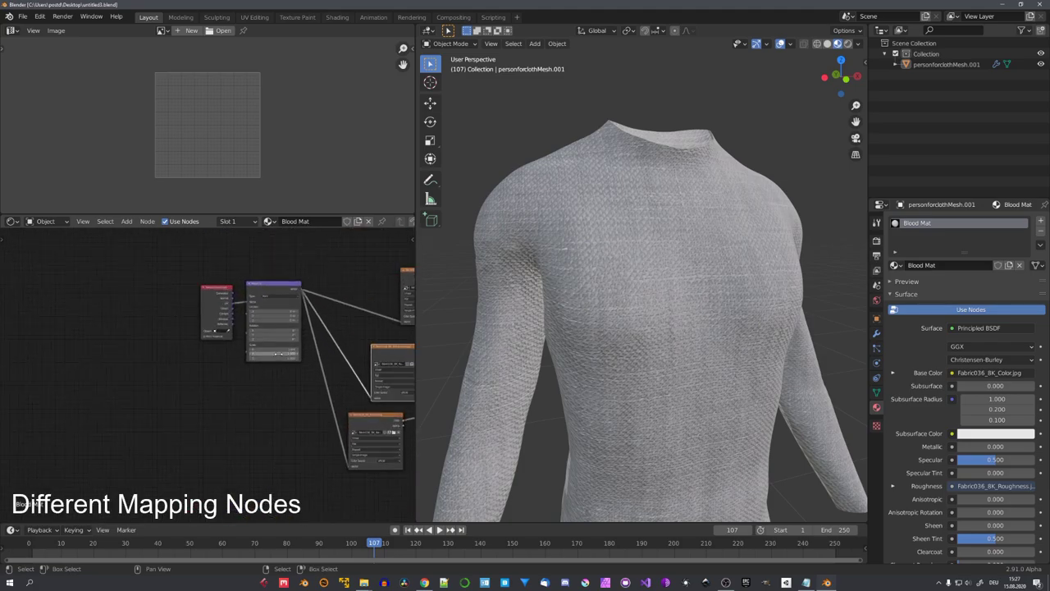
{"action": "scroll", "coordinate": [279, 348], "scroll_direction": "up", "scroll_amount": 5}
{"action": "left_click_drag", "start_coordinate": [305, 338], "coordinate": [325, 350]}
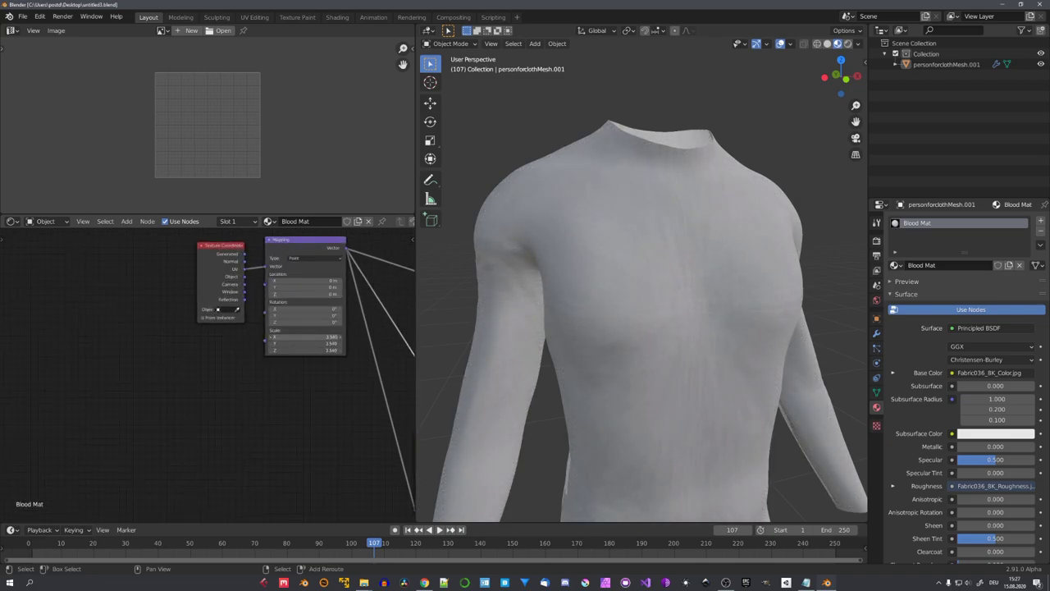
- Connect the final Mix Shader back to the Material Output in place of the fabric Principled BSDF
{"action": "scroll", "coordinate": [306, 337], "scroll_direction": "down", "scroll_amount": 5}
{"action": "middle_click_drag", "start_coordinate": [328, 340], "coordinate": [90, 363]}
{"action": "scroll", "coordinate": [187, 365], "scroll_direction": "down", "scroll_amount": 3}
{"action": "middle_click_drag", "start_coordinate": [332, 398], "coordinate": [107, 317]}
{"action": "scroll", "coordinate": [252, 368], "scroll_direction": "up", "scroll_amount": 3}
{"action": "middle_click_drag", "start_coordinate": [361, 505], "coordinate": [229, 368]}
{"action": "left_click", "coordinate": [235, 380], "text": "ctrl+shift"}
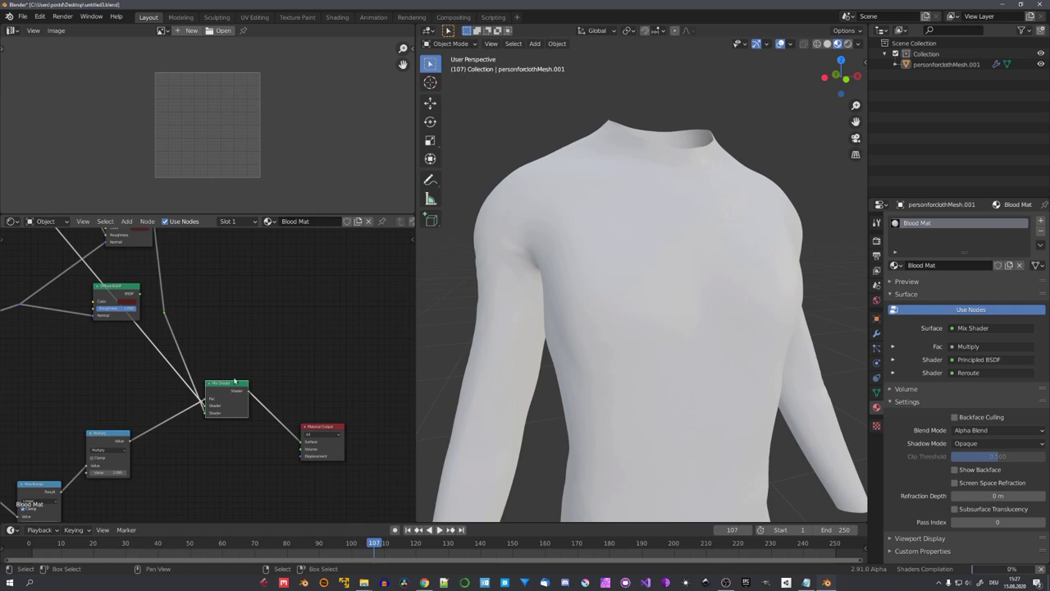
- Trace the node link from the fabric Principled BSDF down to the final Mix Shader
{"action": "scroll", "coordinate": [215, 374], "scroll_direction": "down", "scroll_amount": 4}
{"action": "middle_click_drag", "start_coordinate": [40, 260], "coordinate": [251, 354]}
{"action": "middle_click_drag", "start_coordinate": [164, 315], "coordinate": [233, 398]}
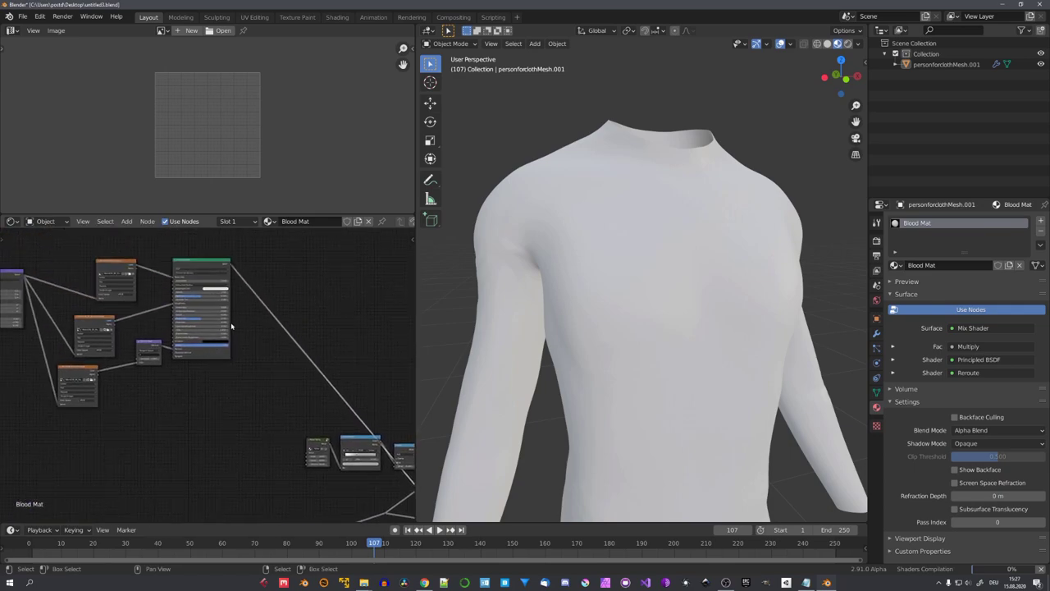
{"action": "middle_click_drag", "start_coordinate": [271, 341], "coordinate": [140, 265]}
{"action": "middle_click_drag", "start_coordinate": [397, 490], "coordinate": [298, 441]}
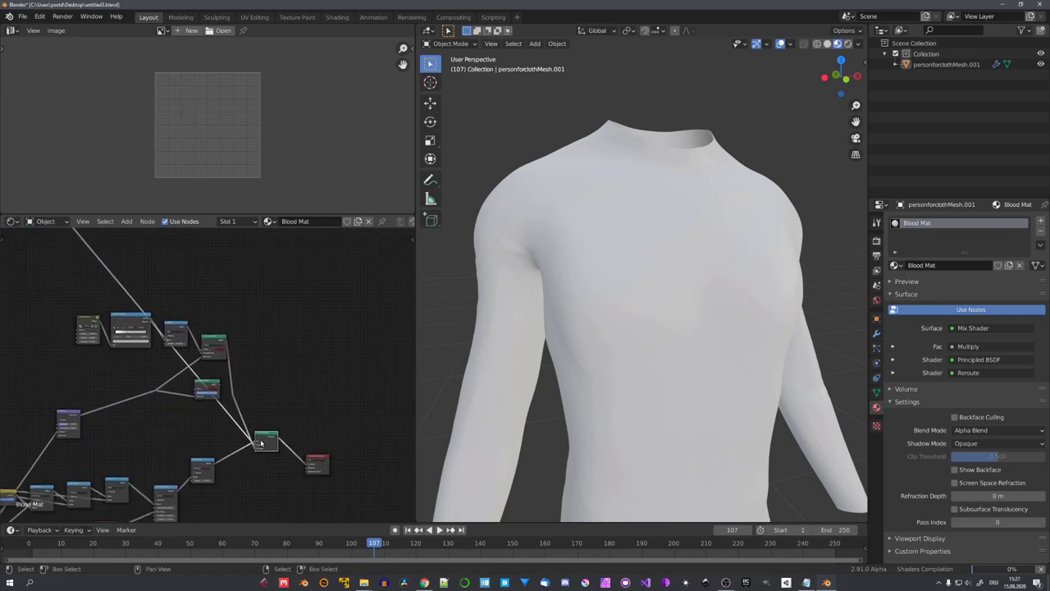
{"action": "scroll", "coordinate": [267, 445], "scroll_direction": "up", "scroll_amount": 1}
{"action": "scroll", "coordinate": [268, 446], "scroll_direction": "up", "scroll_amount": 3}
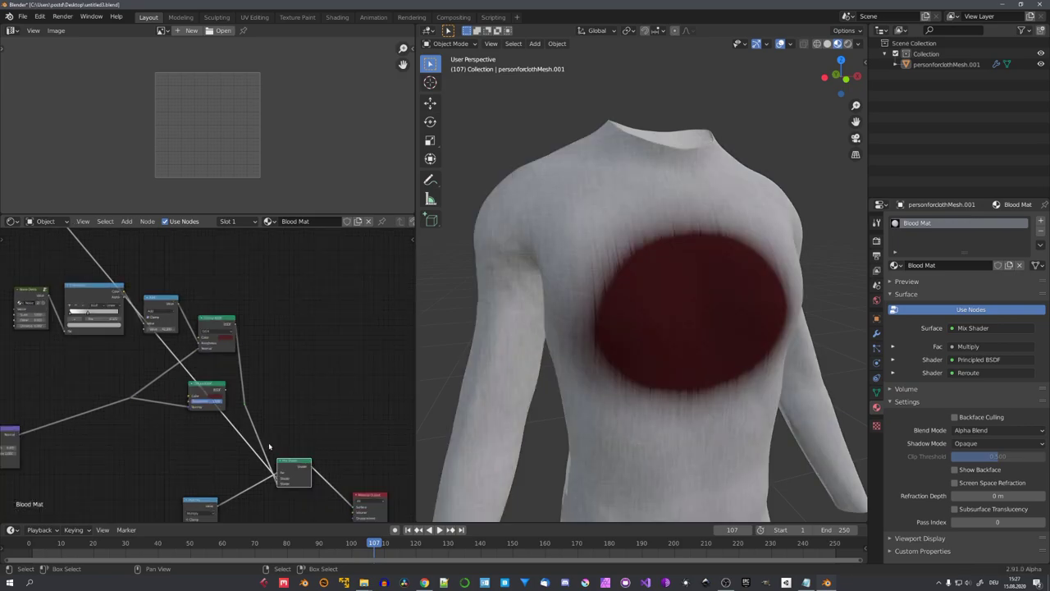
- Save the file and inspect the stain's edge against the fabric weave up close
{"action": "middle_click_drag", "start_coordinate": [586, 321], "coordinate": [599, 342]}
{"action": "key", "text": "ctrl+s"}
{"action": "scroll", "coordinate": [612, 332], "scroll_direction": "up", "scroll_amount": 5}
{"action": "scroll", "coordinate": [590, 321], "scroll_direction": "up", "scroll_amount": 3}
{"action": "scroll", "coordinate": [602, 333], "scroll_direction": "down", "scroll_amount": 4}
{"action": "scroll", "coordinate": [600, 342], "scroll_direction": "up", "scroll_amount": 3}
- Nudge the Bump node and connect the fabric's Normal Map to the blood shaders' normal reroute in its place
{"action": "middle_click_drag", "start_coordinate": [82, 410], "coordinate": [296, 380]}
{"action": "left_click_drag", "start_coordinate": [215, 403], "coordinate": [219, 387]}
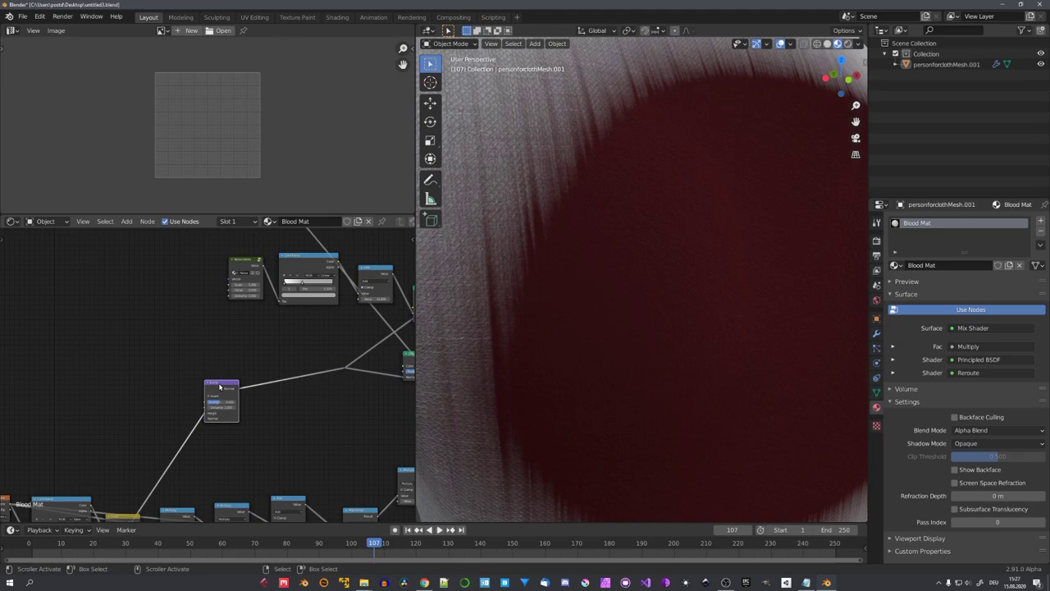
{"action": "scroll", "coordinate": [252, 342], "scroll_direction": "down", "scroll_amount": 6}
{"action": "middle_click_drag", "start_coordinate": [252, 343], "coordinate": [265, 424]}
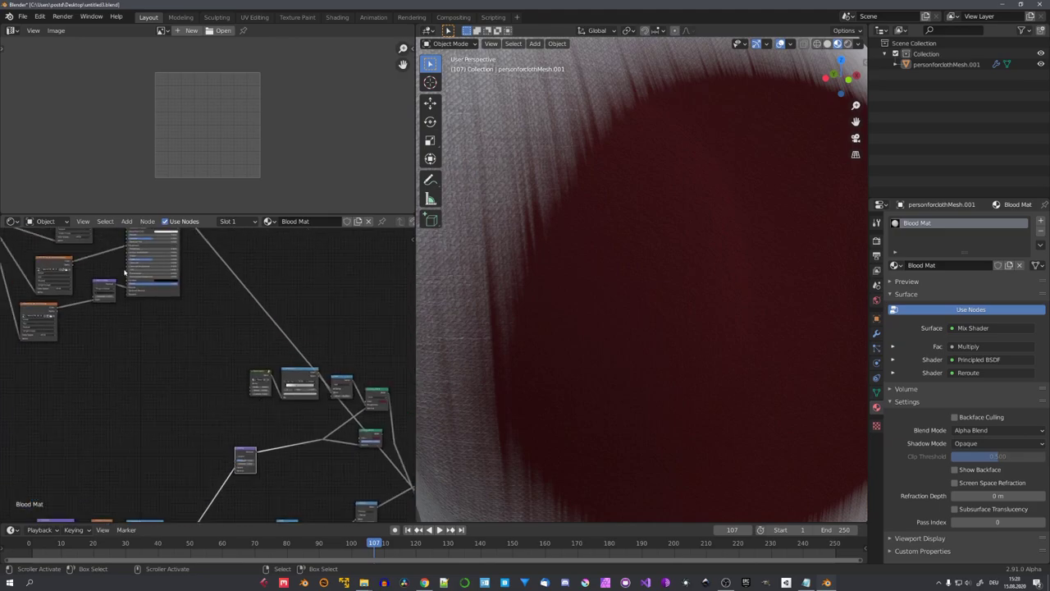
{"action": "left_click_drag", "start_coordinate": [116, 286], "coordinate": [323, 438]}
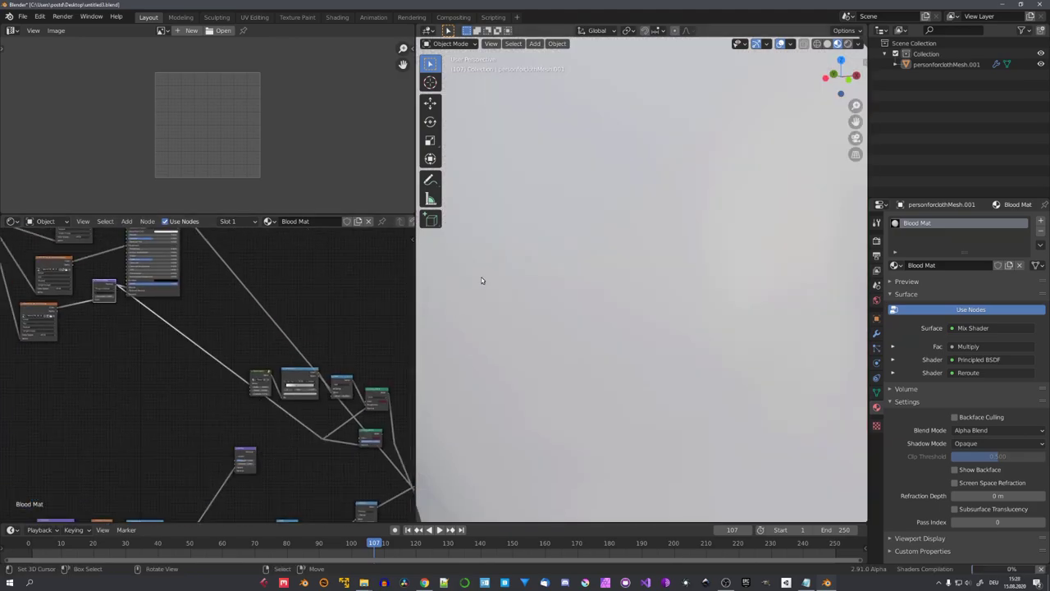